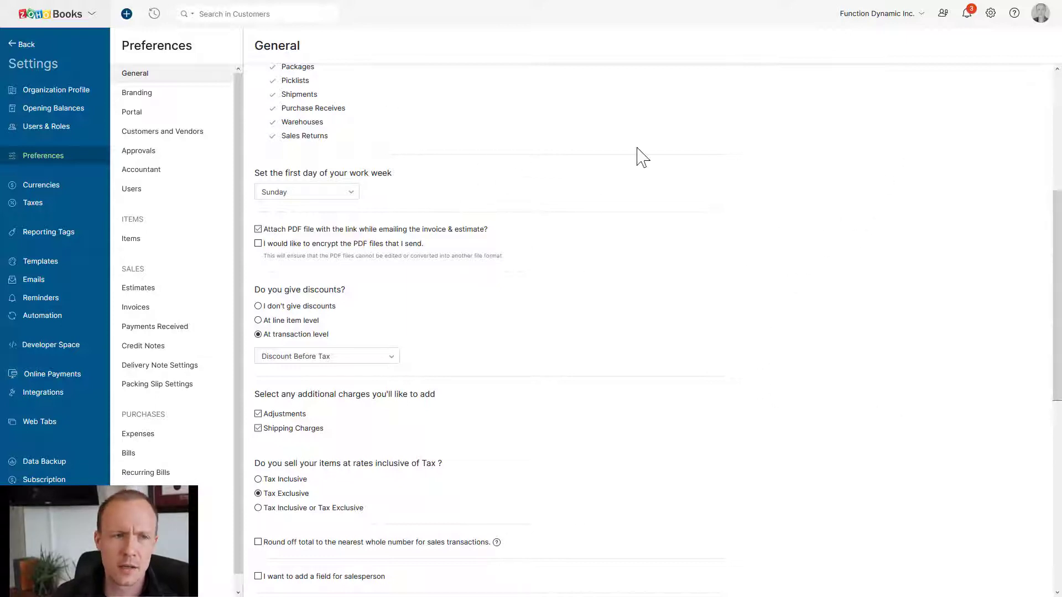
# Open the Invoices section of Zoho Books Preferences.
pyautogui.click(990, 29)
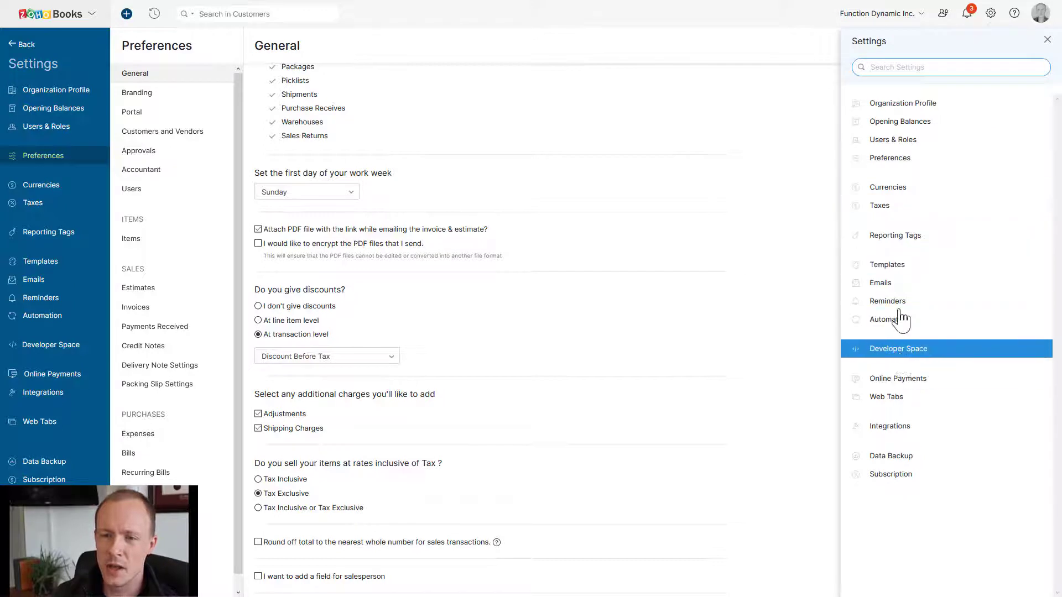
pyautogui.click(889, 158)
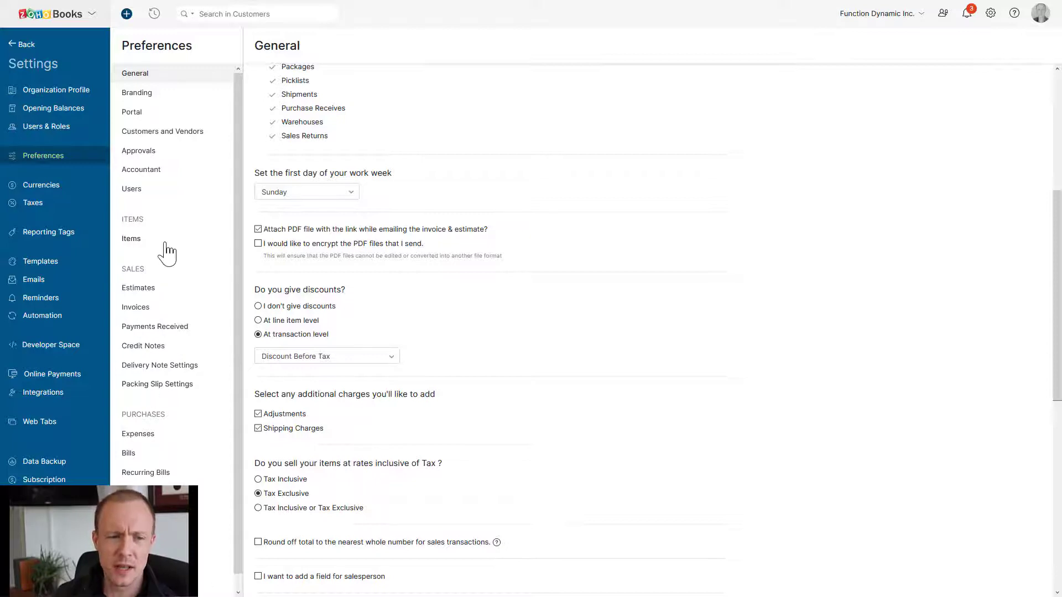
pyautogui.scroll(-1, 166, 253)
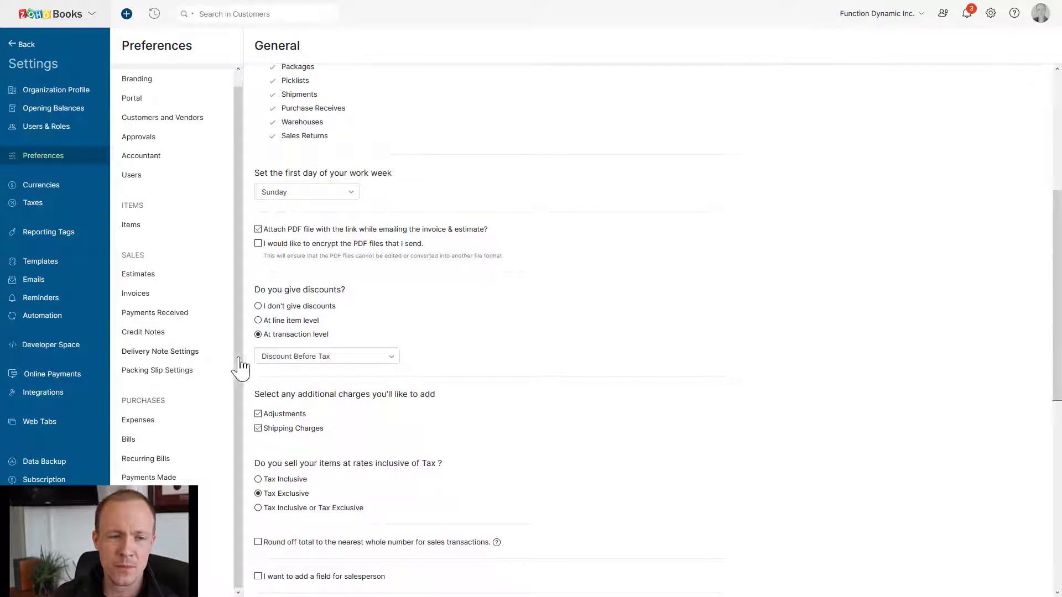
pyautogui.click(146, 297)
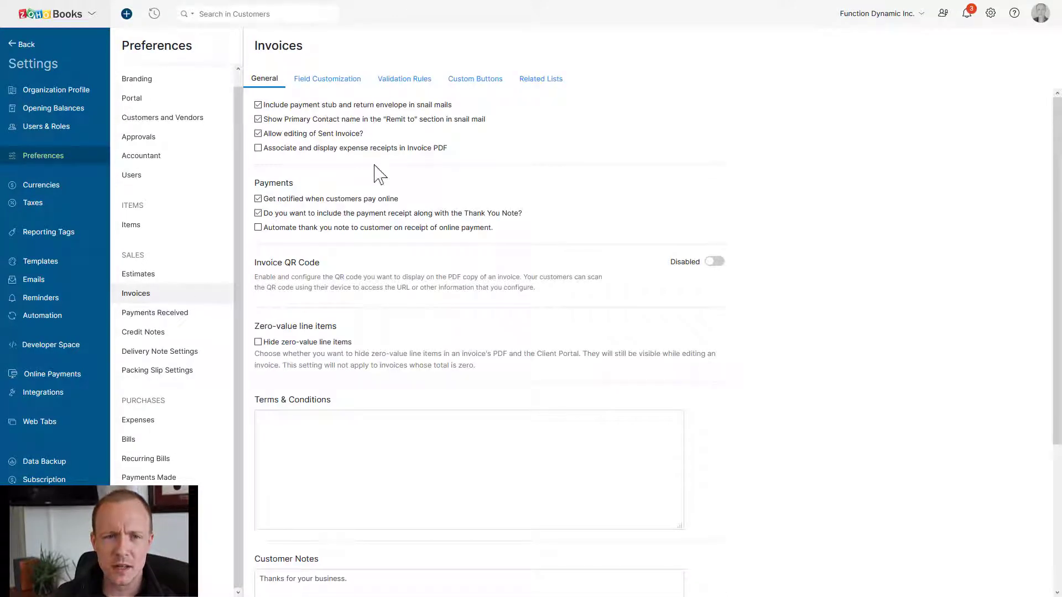
# View the invoice Field Customization list, starting a new custom field and cancelling it.
pyautogui.click(323, 82)
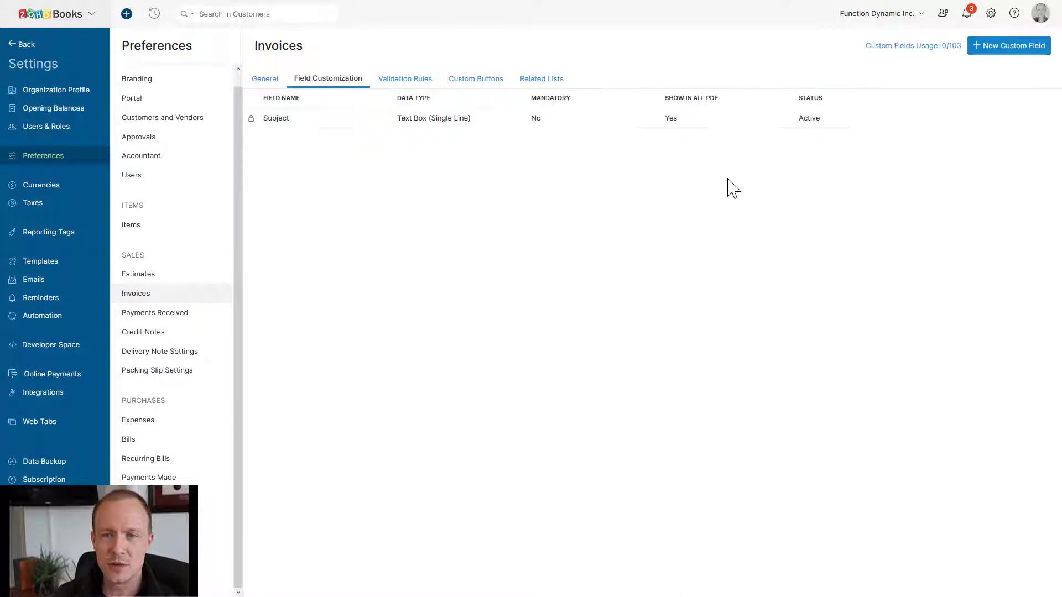
pyautogui.click(999, 63)
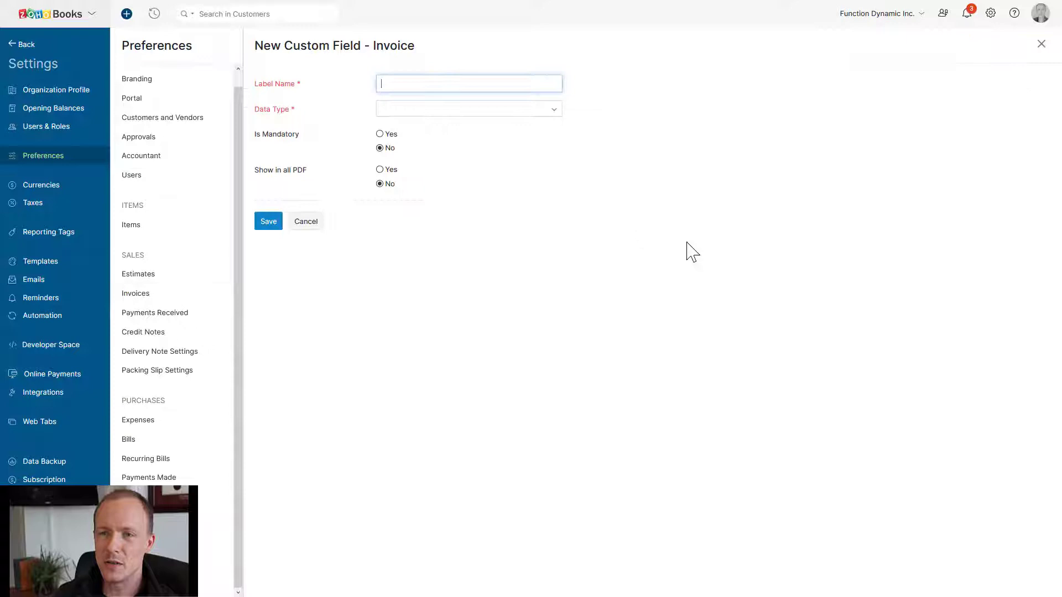
pyautogui.click(307, 222)
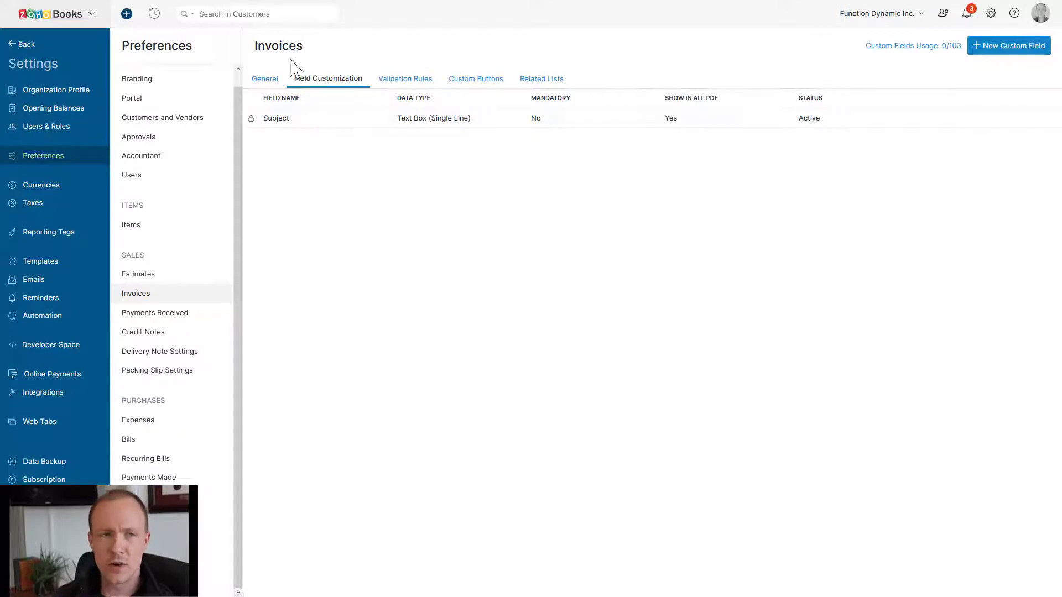
pyautogui.moveTo(184, 10)
pyautogui.click(285, 10)
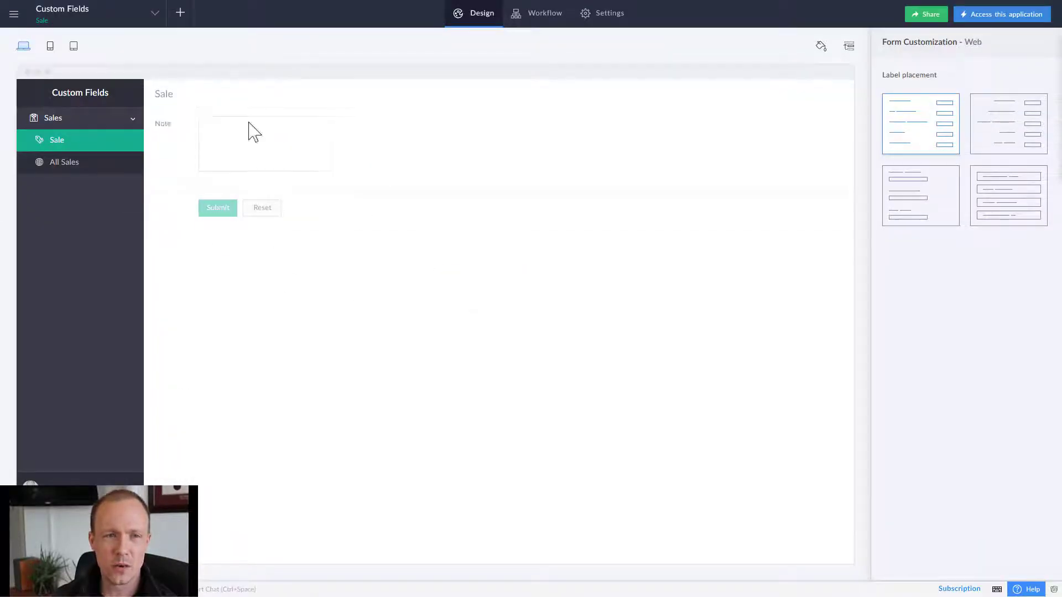
pyautogui.moveTo(260, 291)
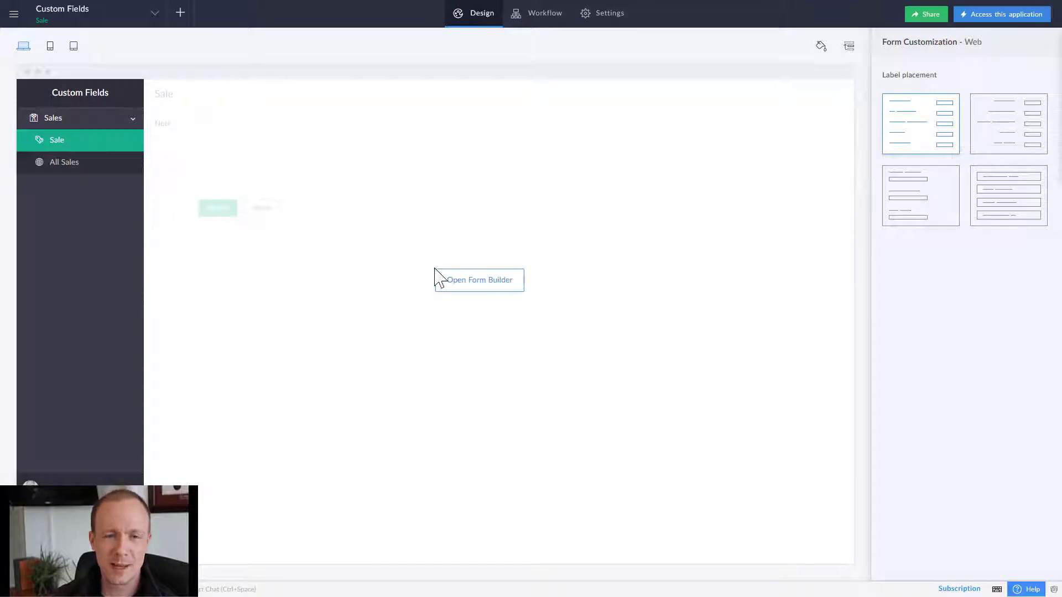
pyautogui.click(462, 280)
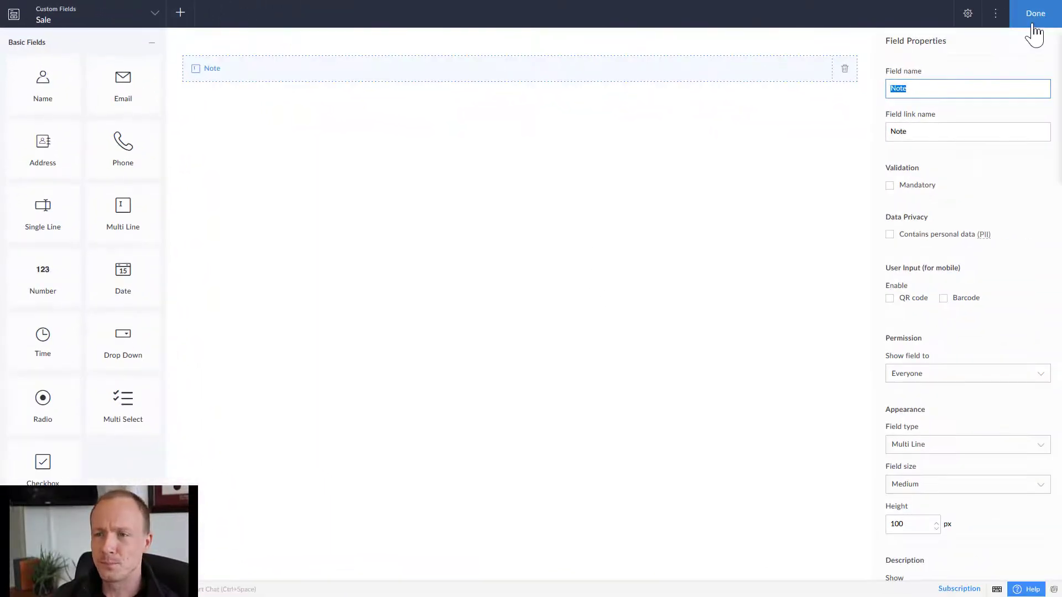
pyautogui.click(1033, 25)
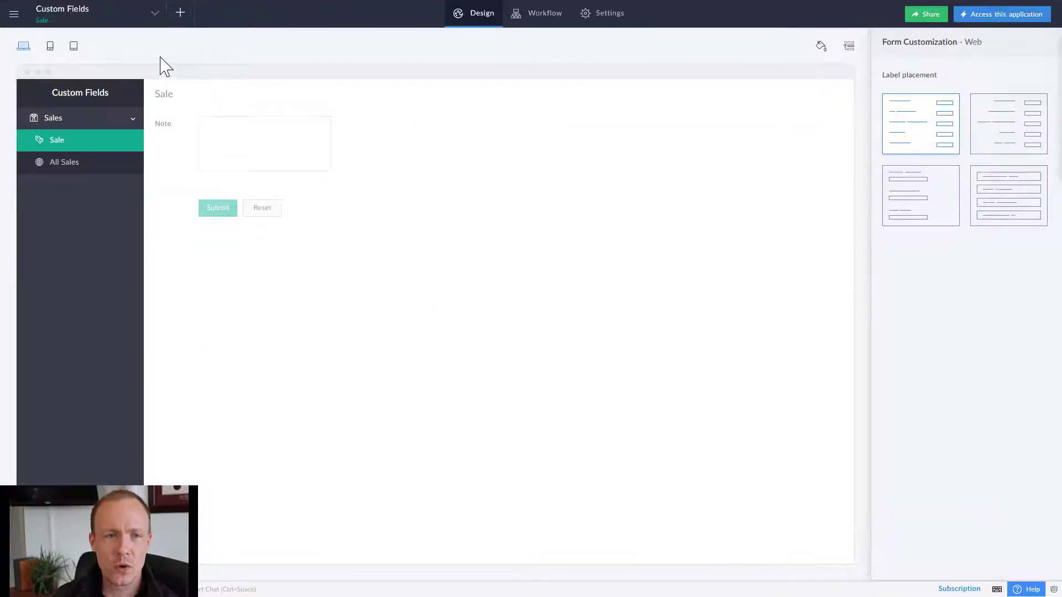
# Create a new flow named 'custom field' from the Zoho Flow list.
pyautogui.click(36, 9)
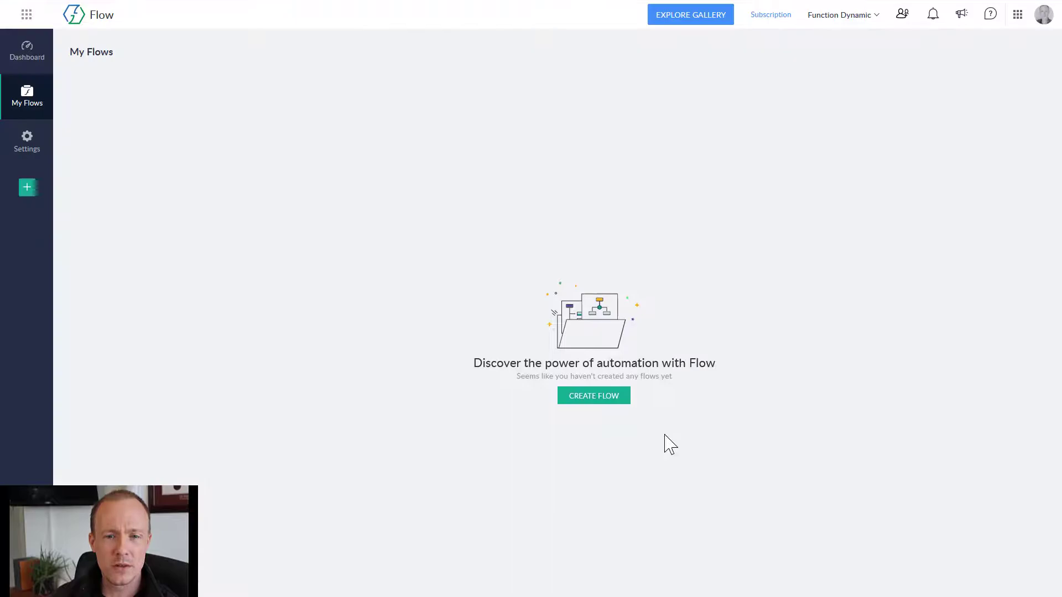
pyautogui.click(570, 398)
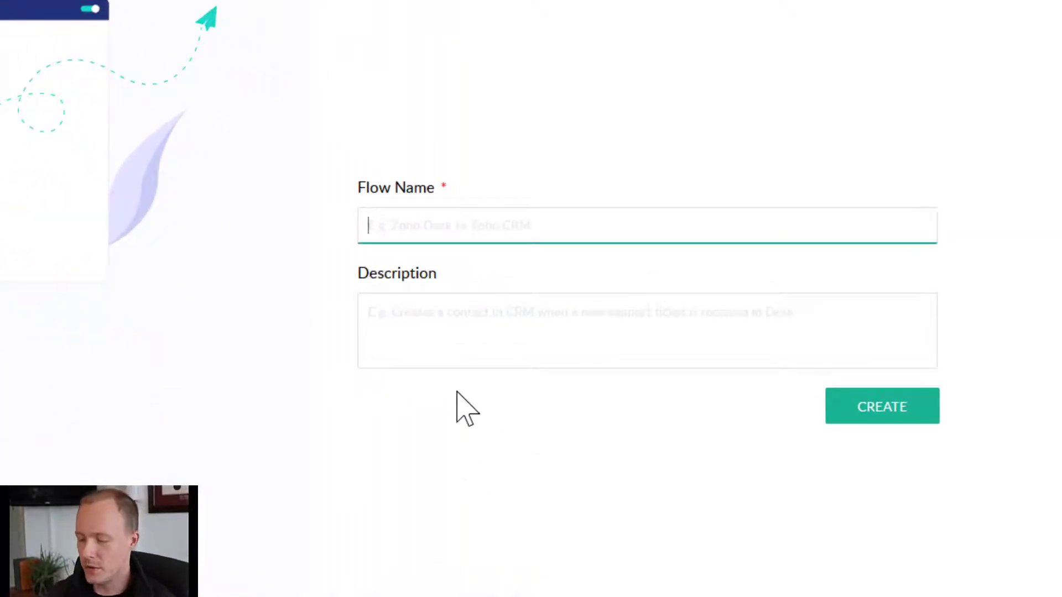
pyautogui.write('custom field')
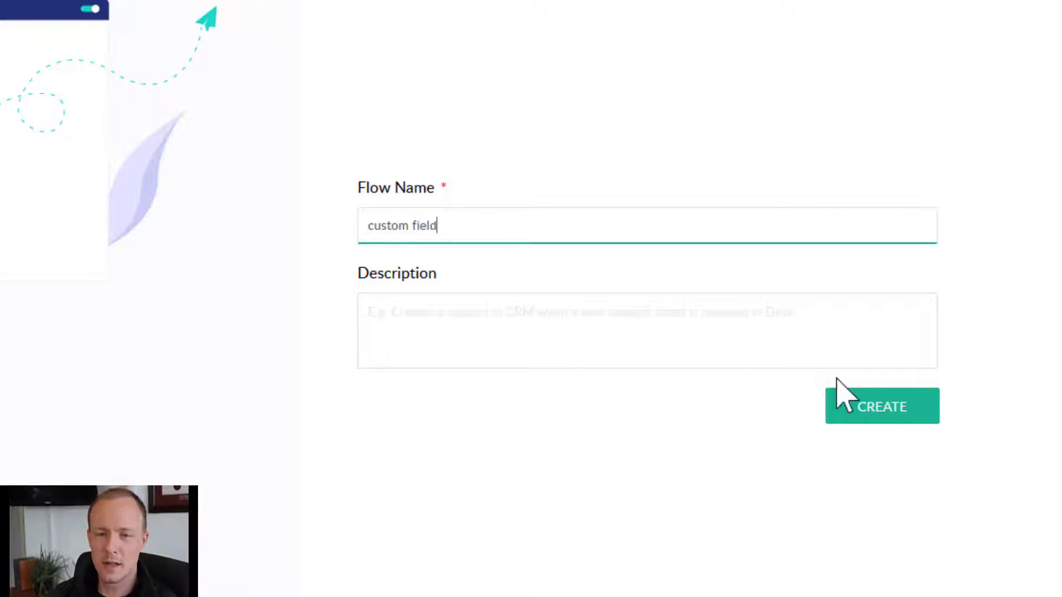
pyautogui.click(856, 415)
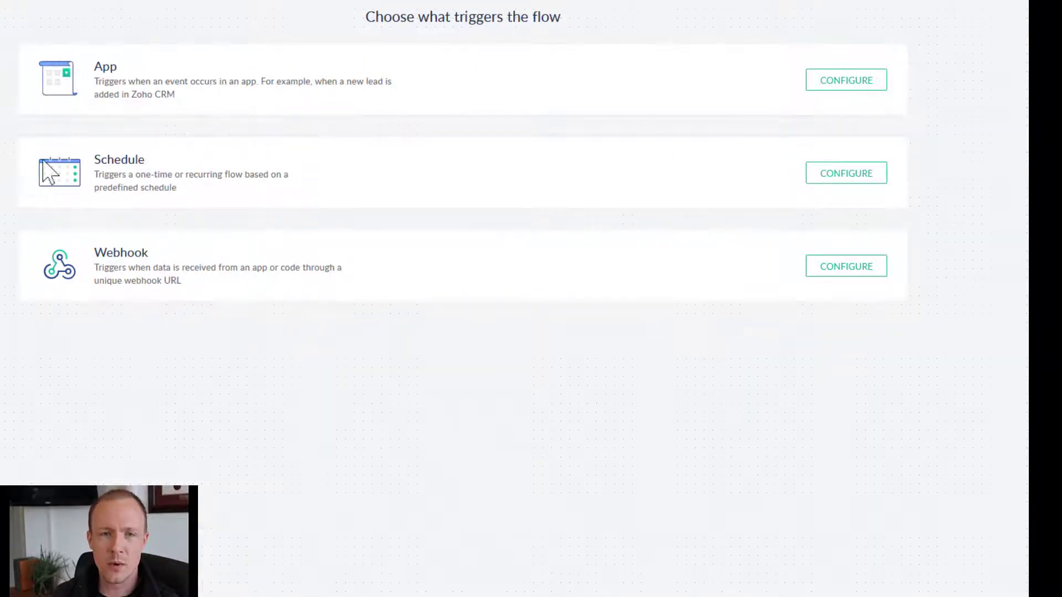
# Choose Zoho Creator as the trigger app with the Record created event.
pyautogui.click(858, 90)
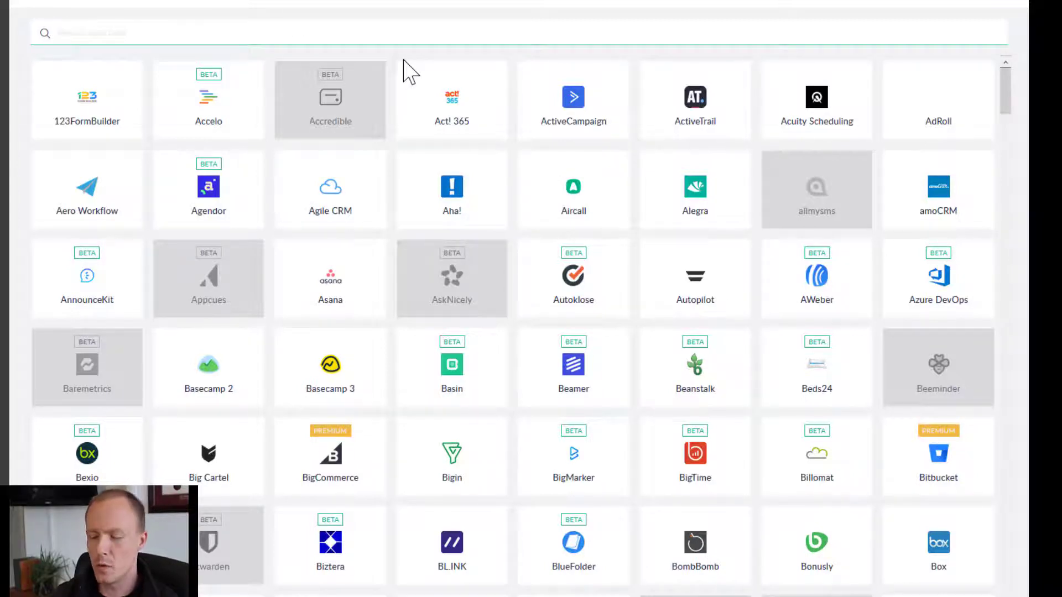
pyautogui.write('rea')
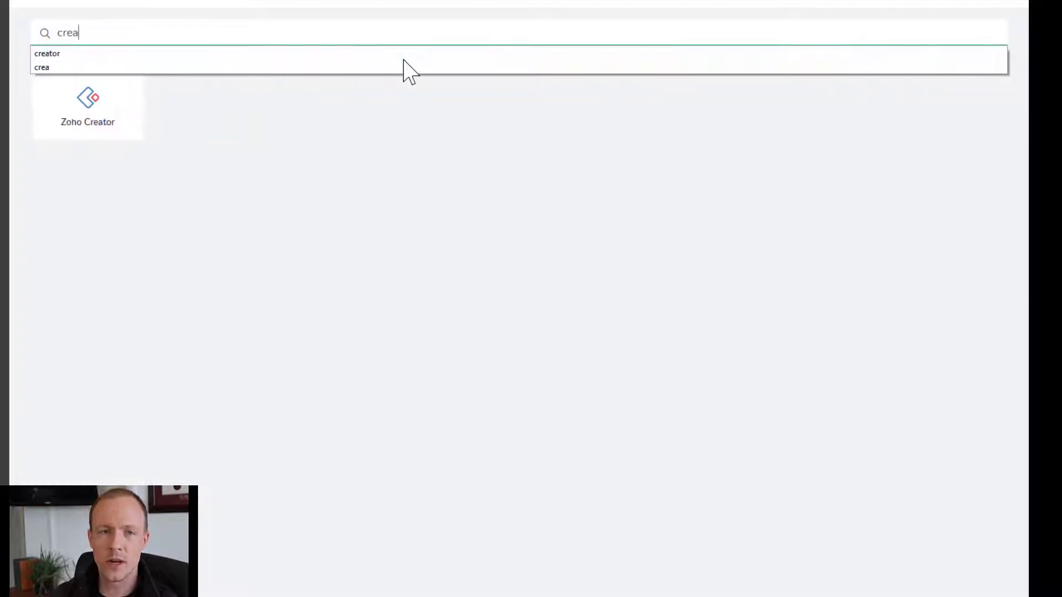
pyautogui.click(103, 113)
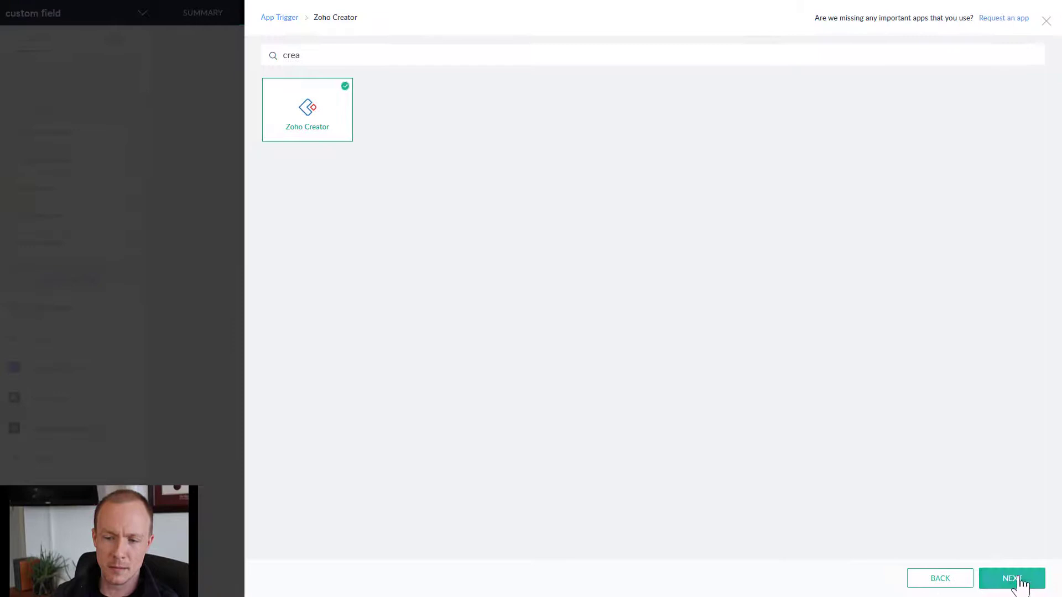
pyautogui.click(1016, 579)
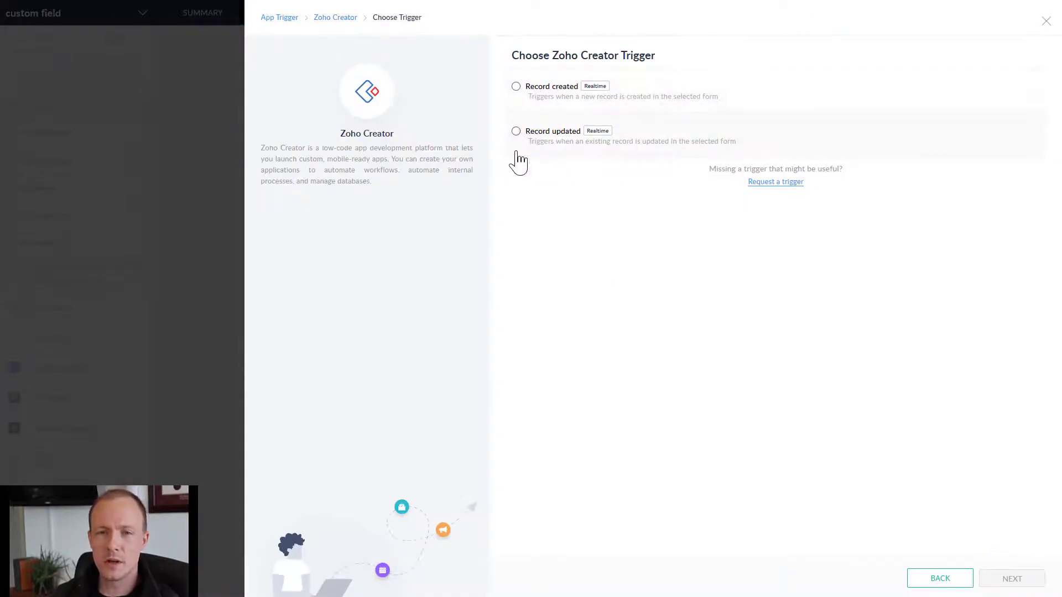
pyautogui.click(516, 88)
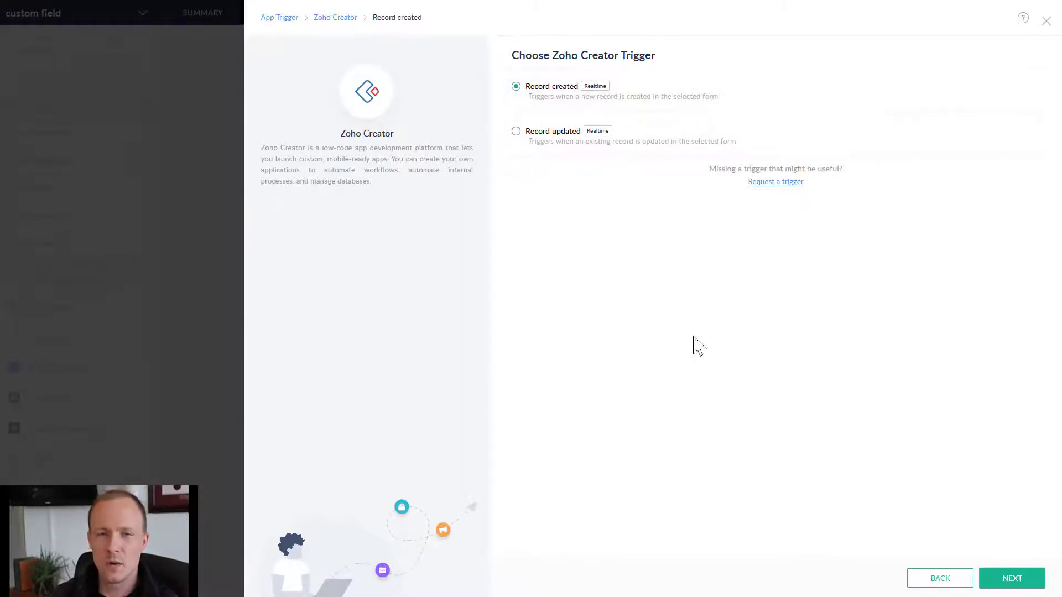
# Replace the trigger's default variable name with creator_record.
pyautogui.click(1012, 578)
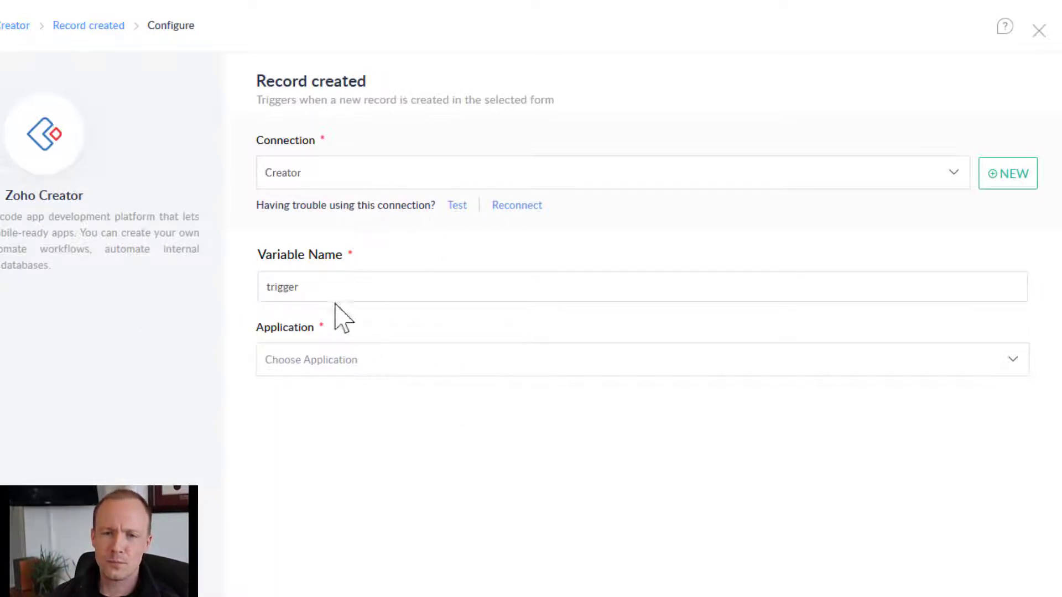
pyautogui.doubleClick(296, 287)
pyautogui.click(278, 292)
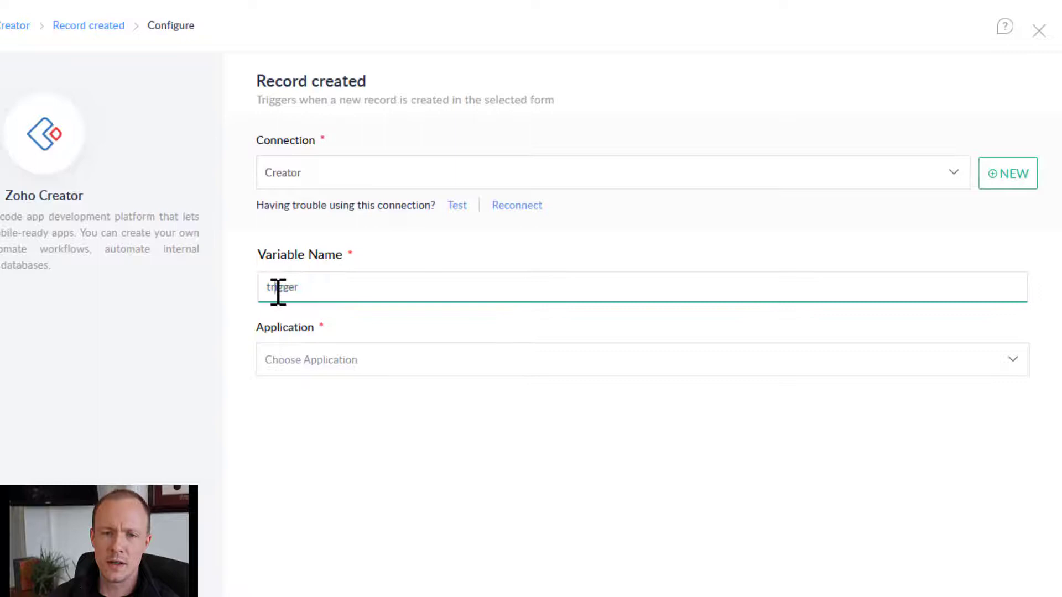
pyautogui.click(278, 292)
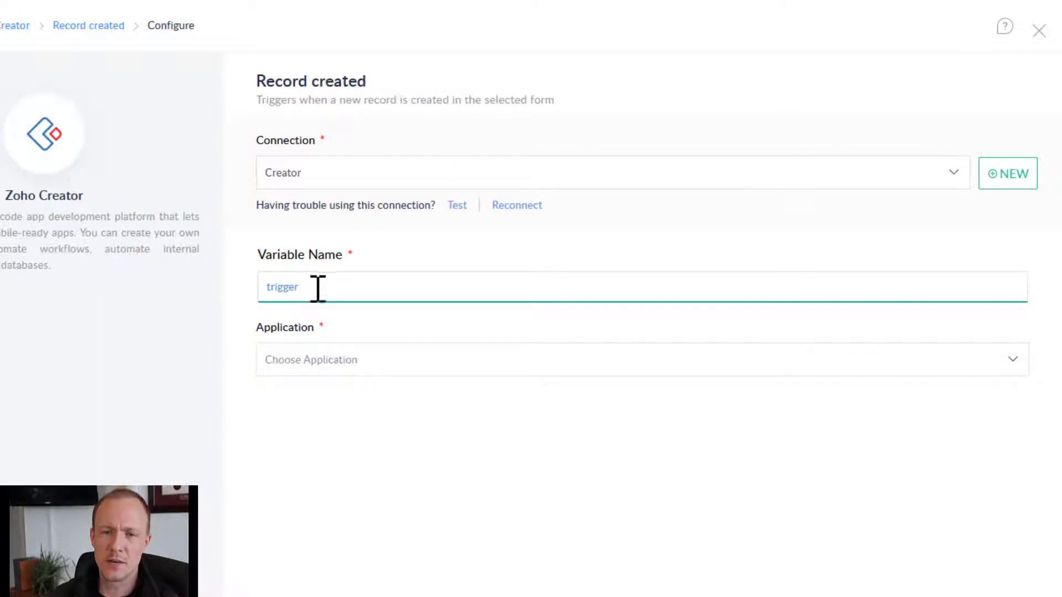
pyautogui.moveTo(302, 288); pyautogui.dragTo(260, 287)
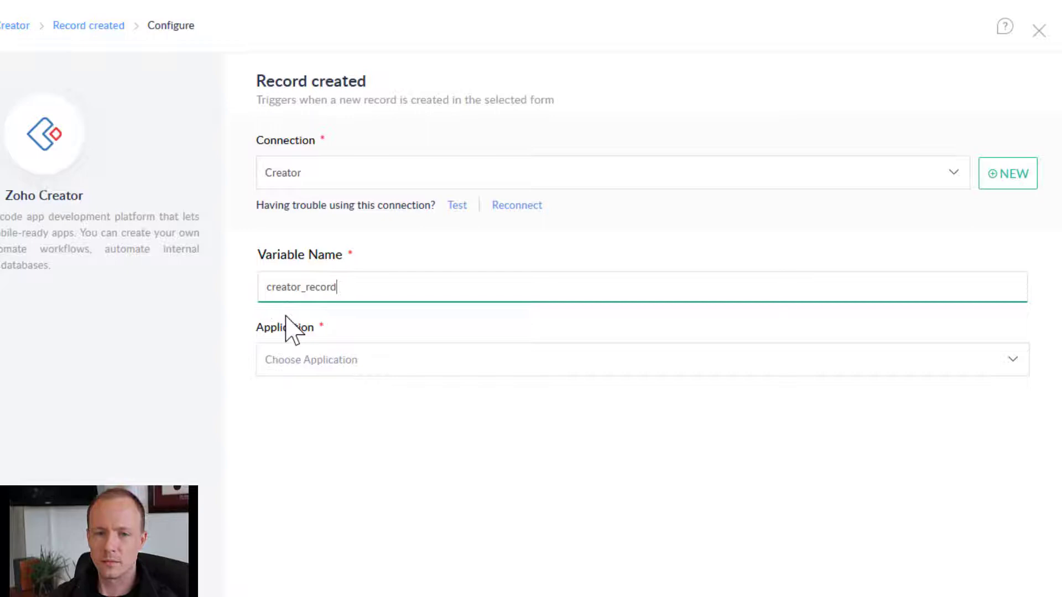
# Select the Custom Fields application, leaving the form on Sale.
pyautogui.click(297, 362)
pyautogui.click(211, 207)
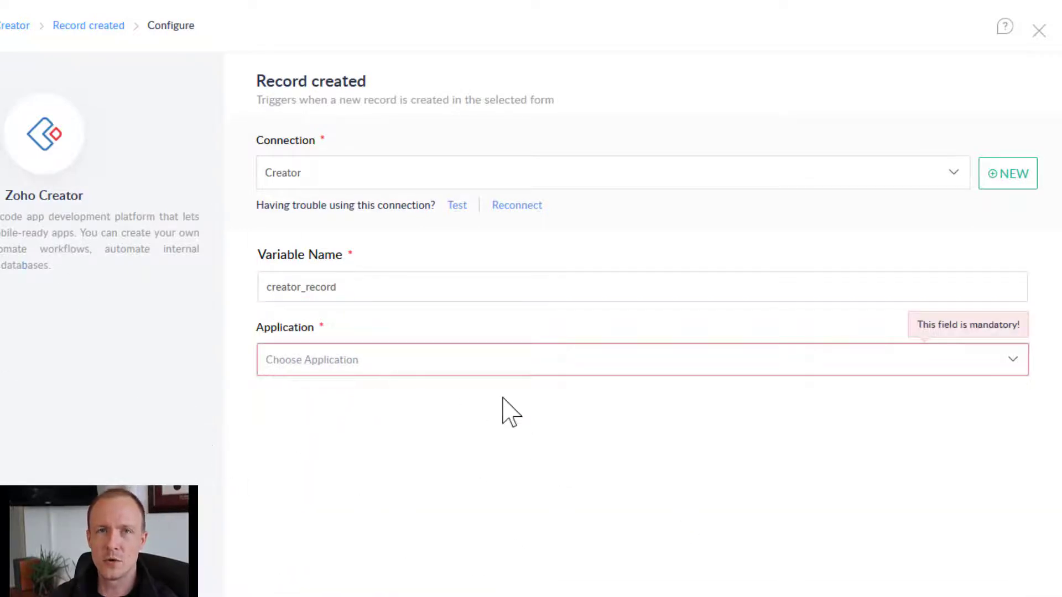
pyautogui.click(448, 374)
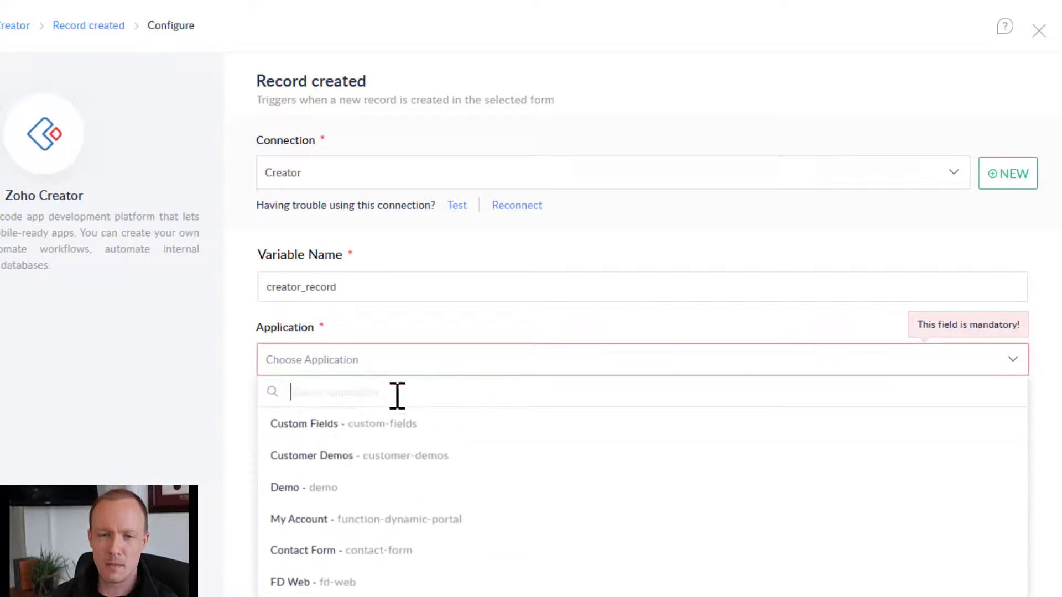
pyautogui.click(332, 435)
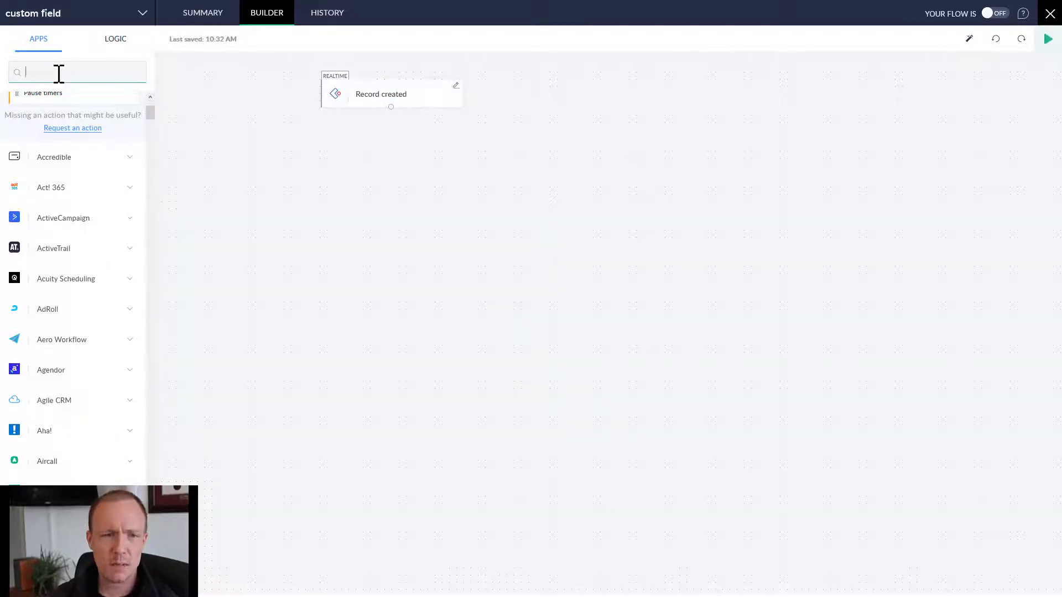
# Find Zoho Books and drag its Create invoice action beneath Record created.
pyautogui.write('k')
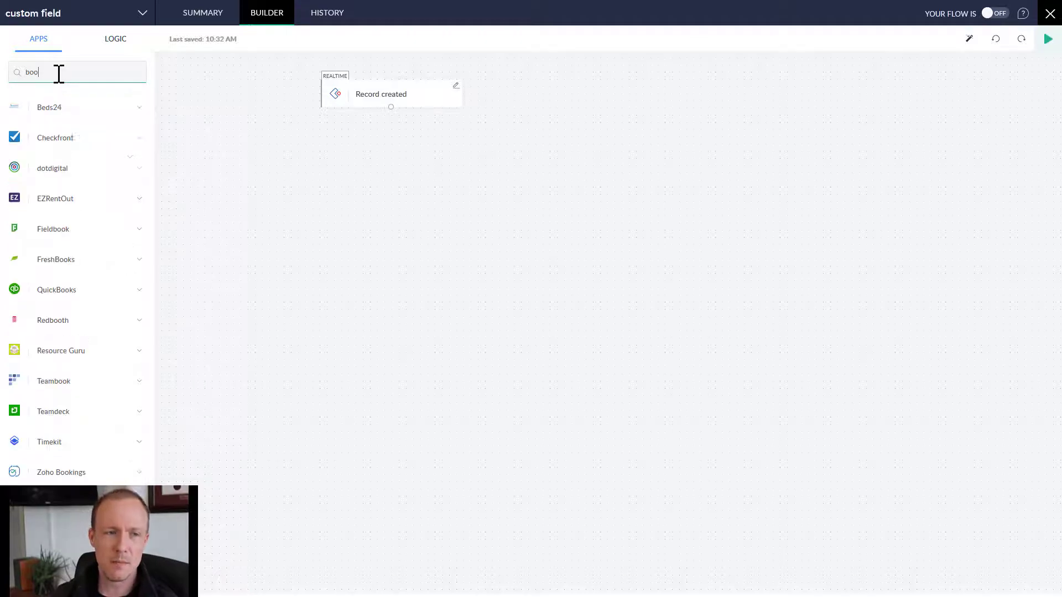
pyautogui.write('s')
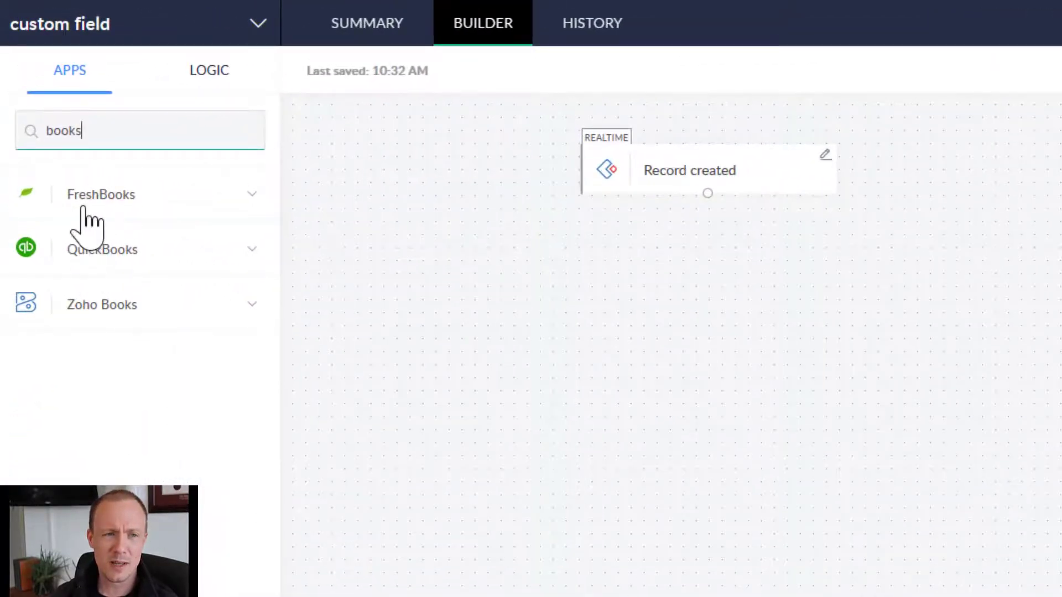
pyautogui.click(108, 310)
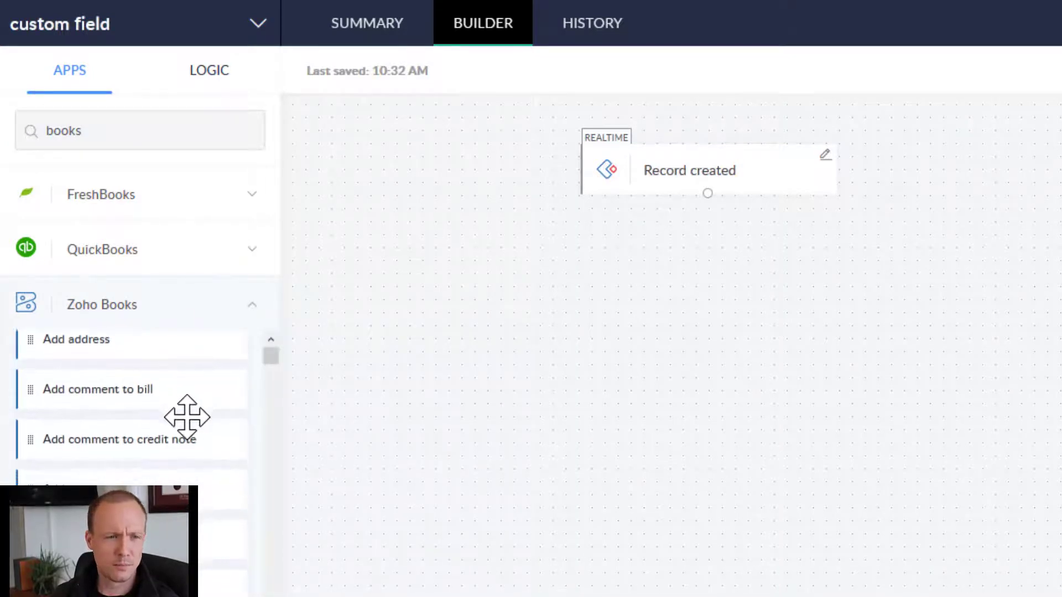
pyautogui.scroll(-10, 188, 417)
pyautogui.scroll(1, 194, 425)
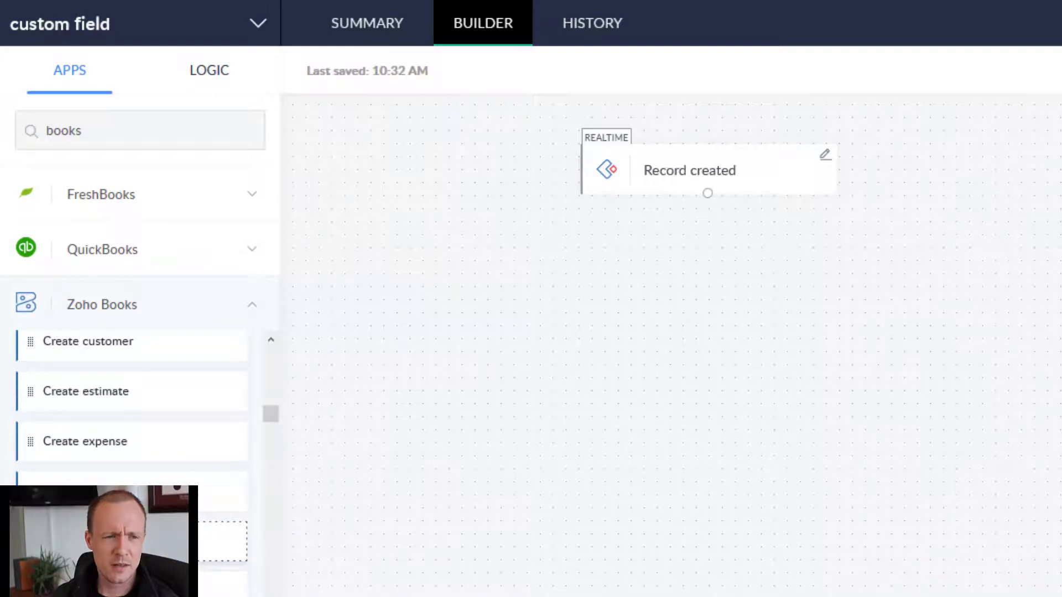
pyautogui.moveTo(138, 541); pyautogui.dragTo(669, 312)
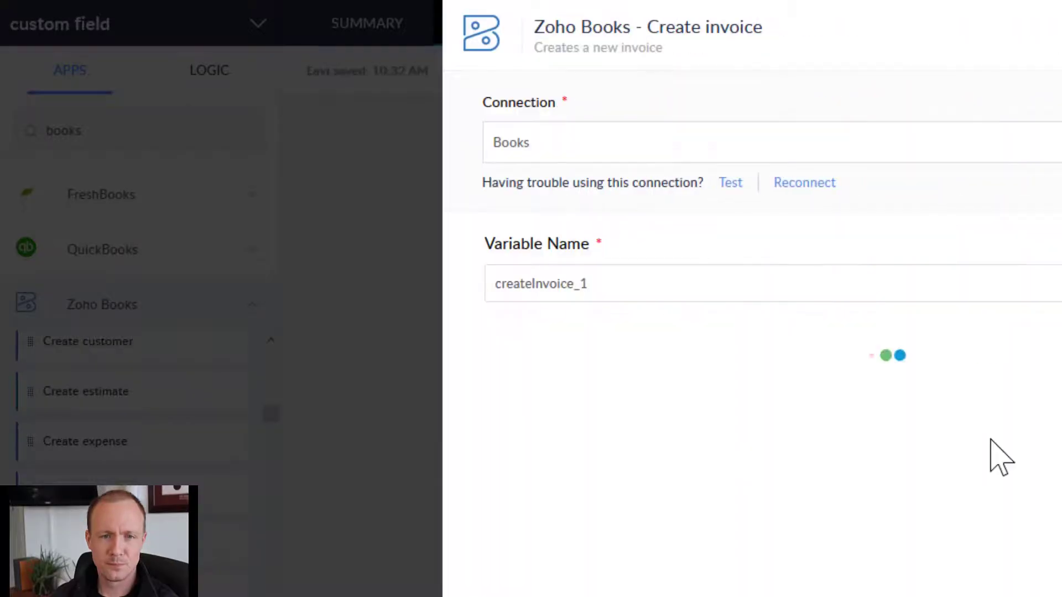
# Name the invoice step books_invoice and set organization Function Dynamic Inc. and customer Function Dynamic.
pyautogui.click(573, 283)
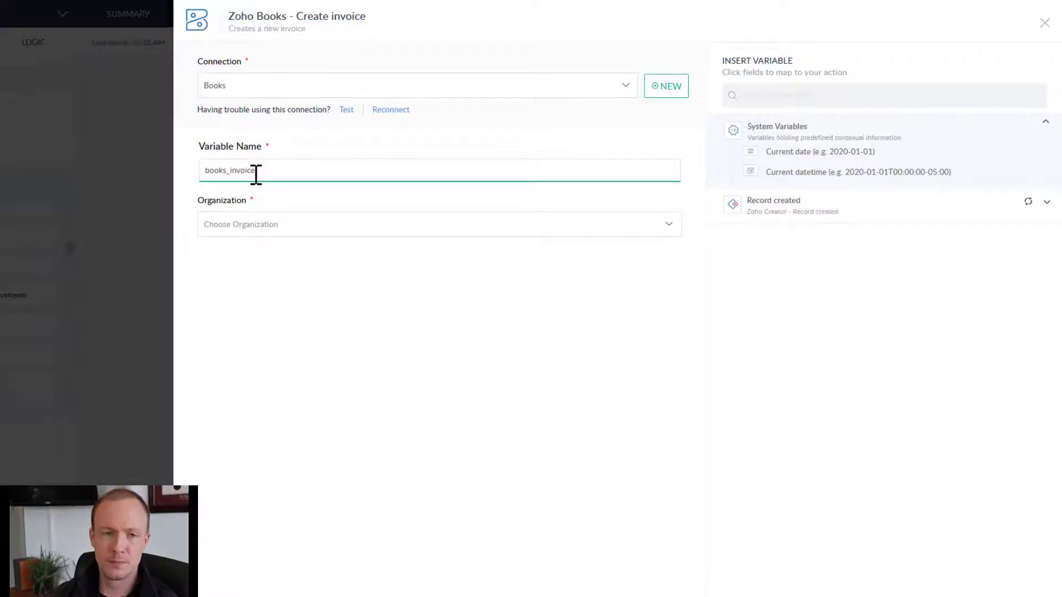
pyautogui.click(259, 225)
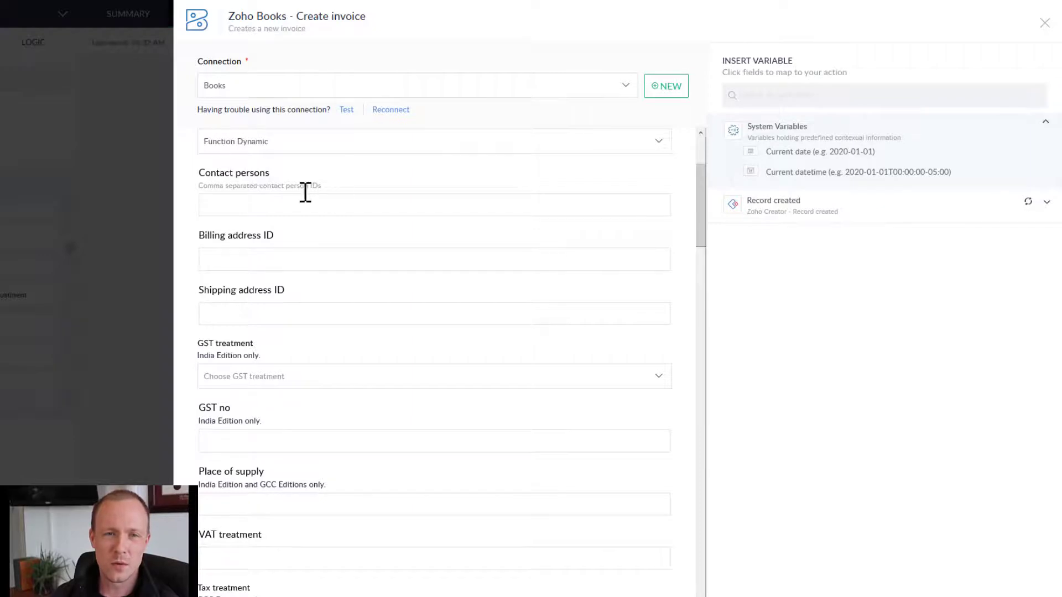
pyautogui.scroll(3, 305, 191)
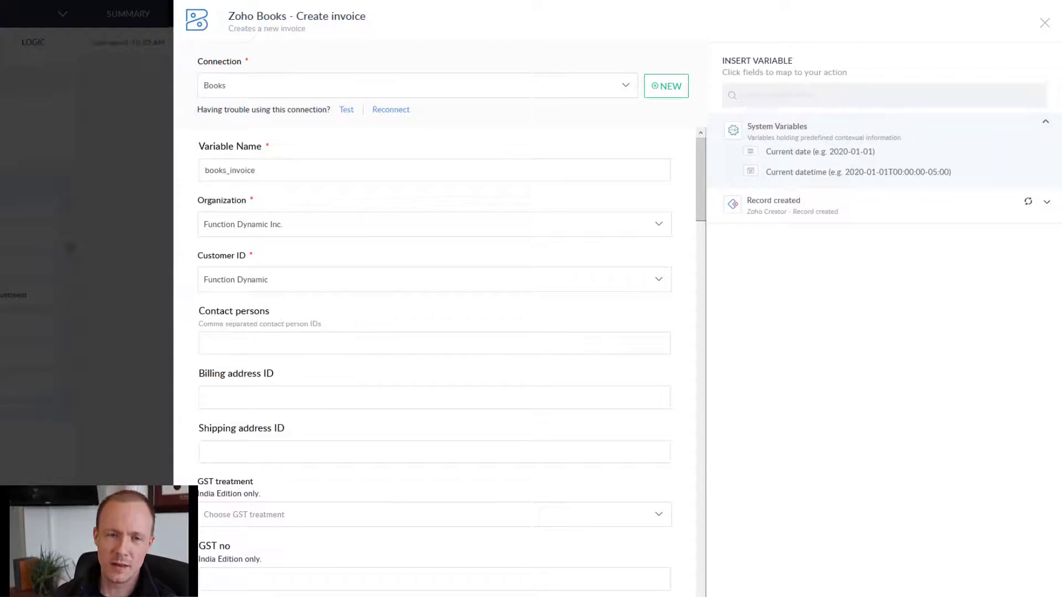
pyautogui.press('Escape')
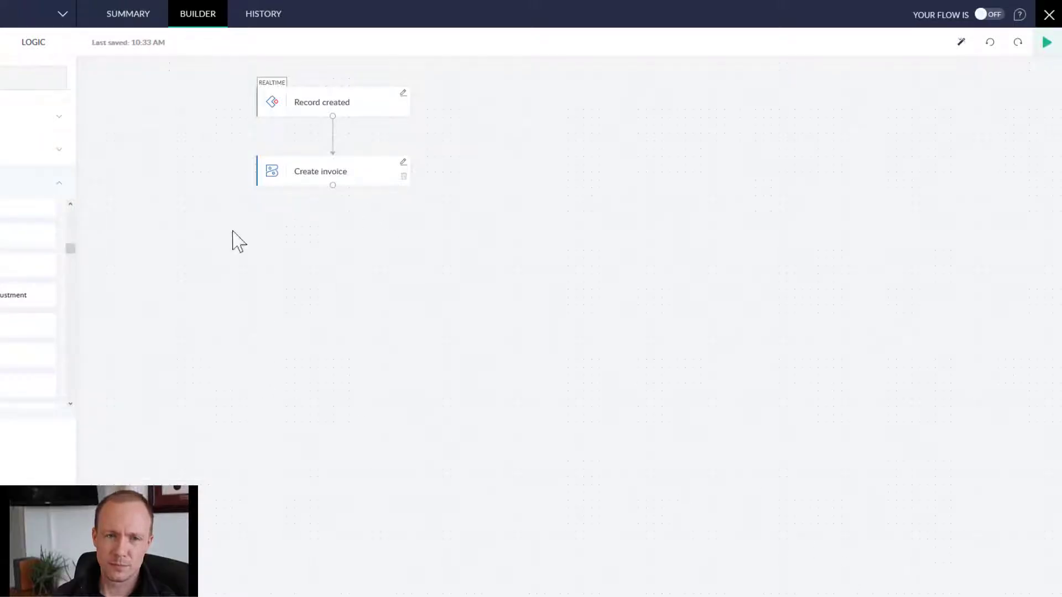
pyautogui.click(321, 171)
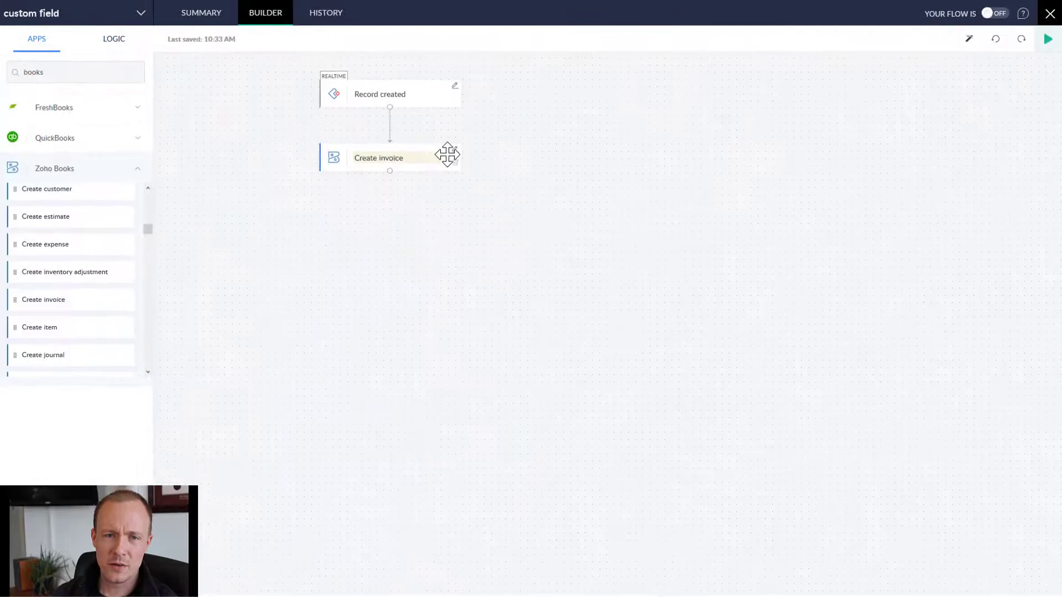
pyautogui.click(456, 150)
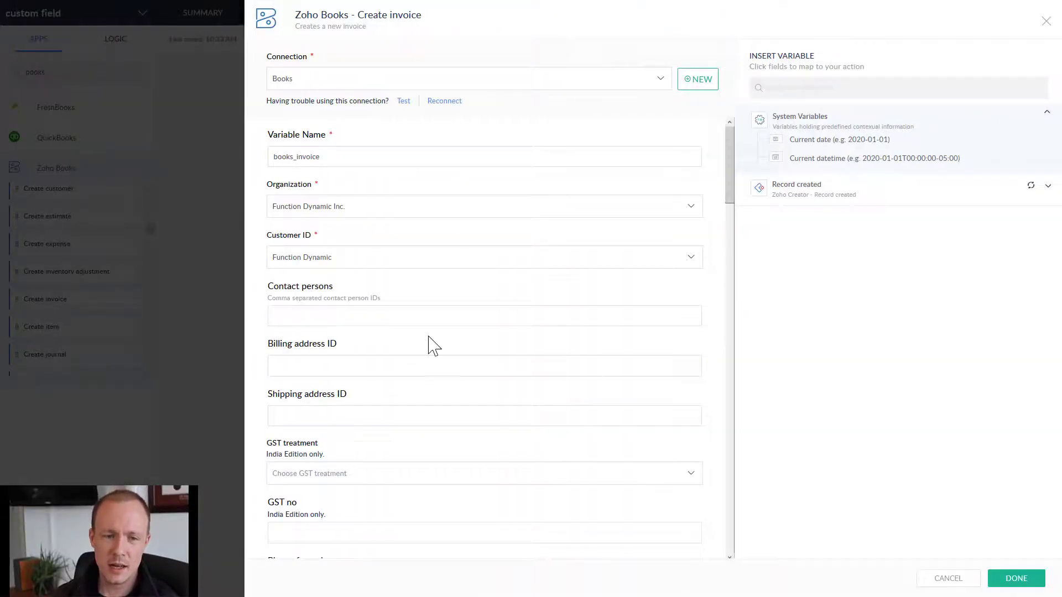
pyautogui.scroll(-15, 434, 346)
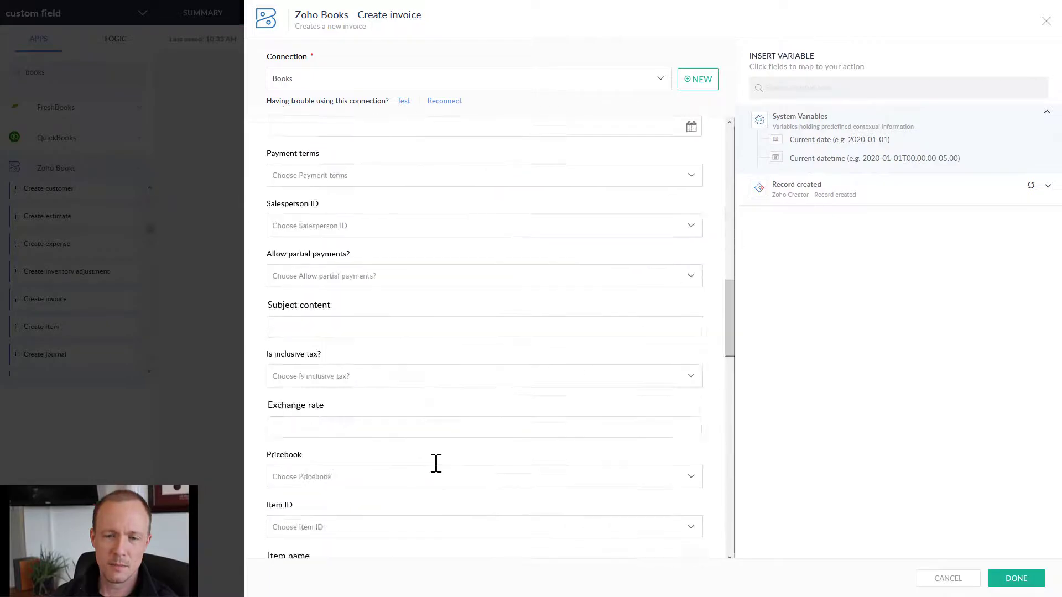
pyautogui.scroll(-5, 436, 463)
pyautogui.scroll(20, 434, 462)
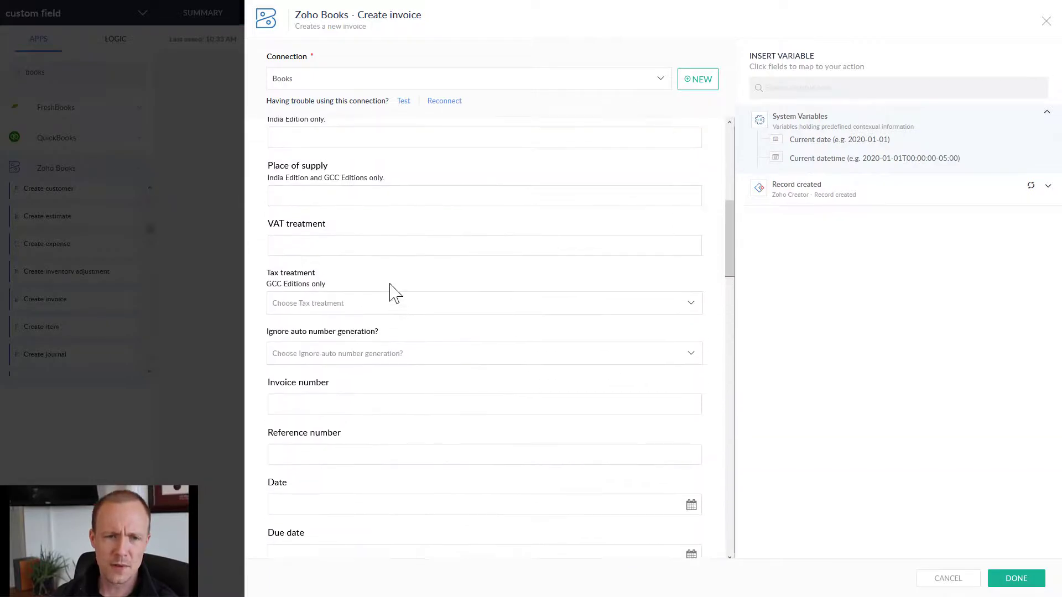
pyautogui.scroll(10, 393, 290)
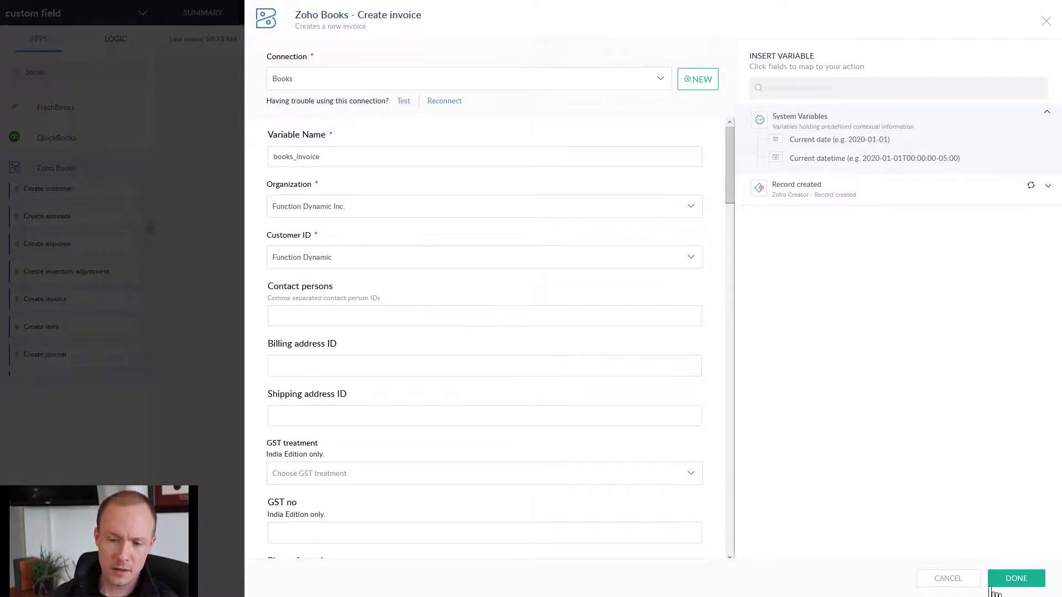
pyautogui.click(1018, 577)
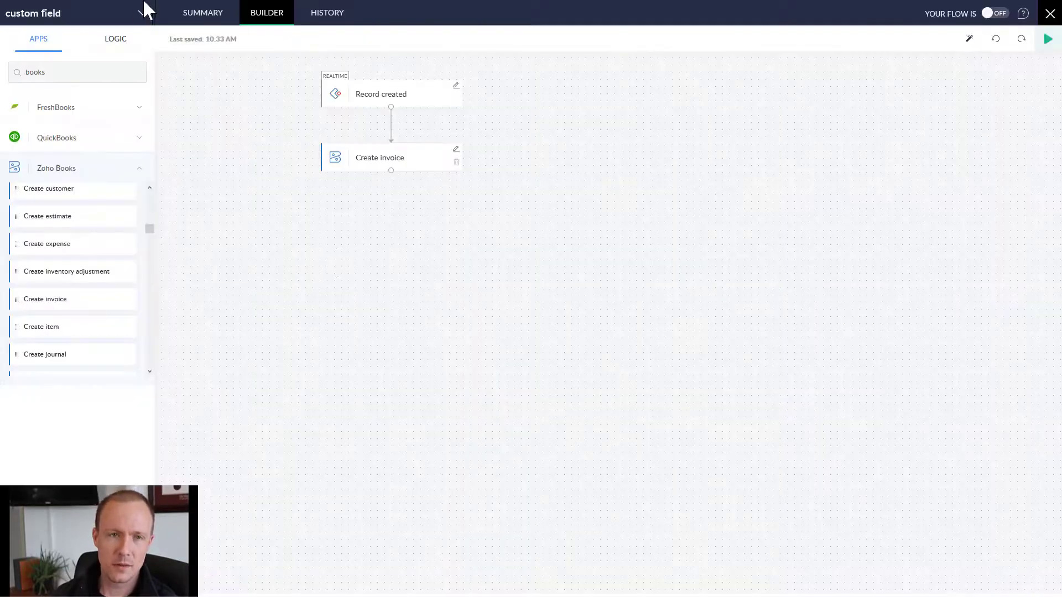
# Add and save invoice custom field MY CUSTOM FIELD as a Text Box (Multi-line).
pyautogui.click(175, 9)
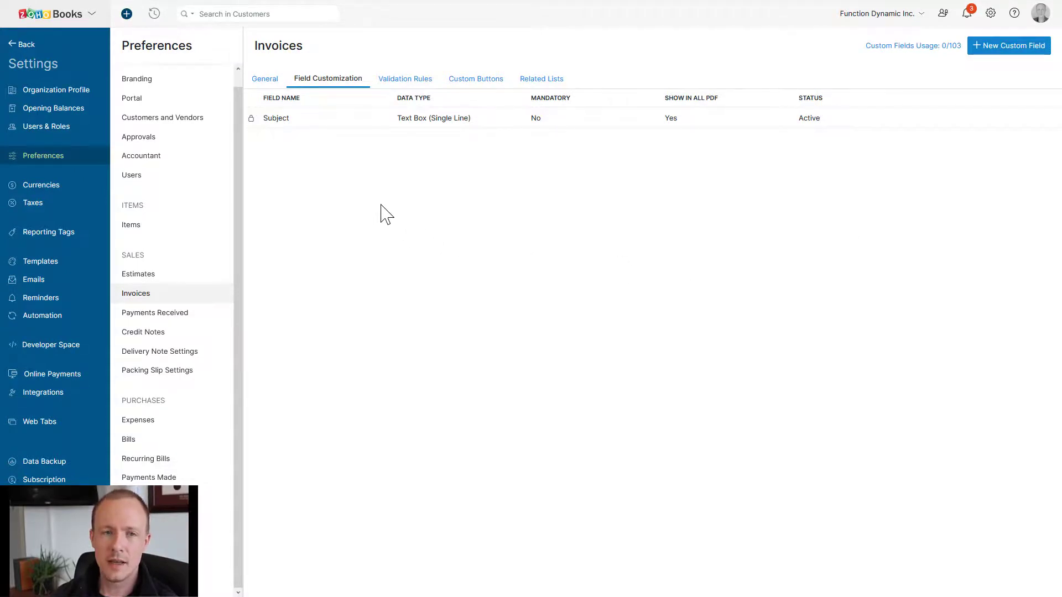
pyautogui.click(1008, 45)
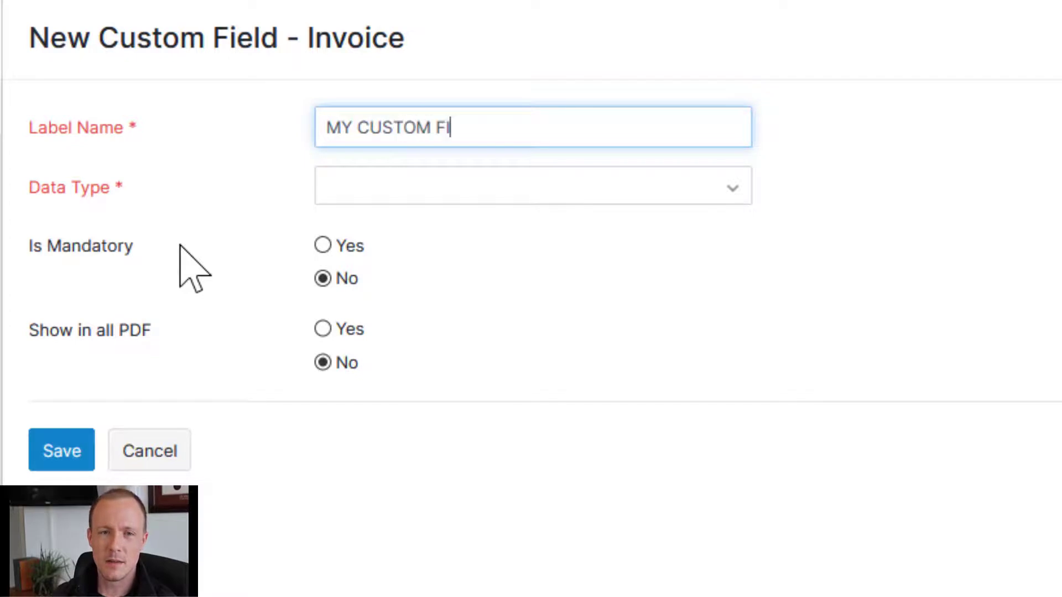
pyautogui.click(445, 190)
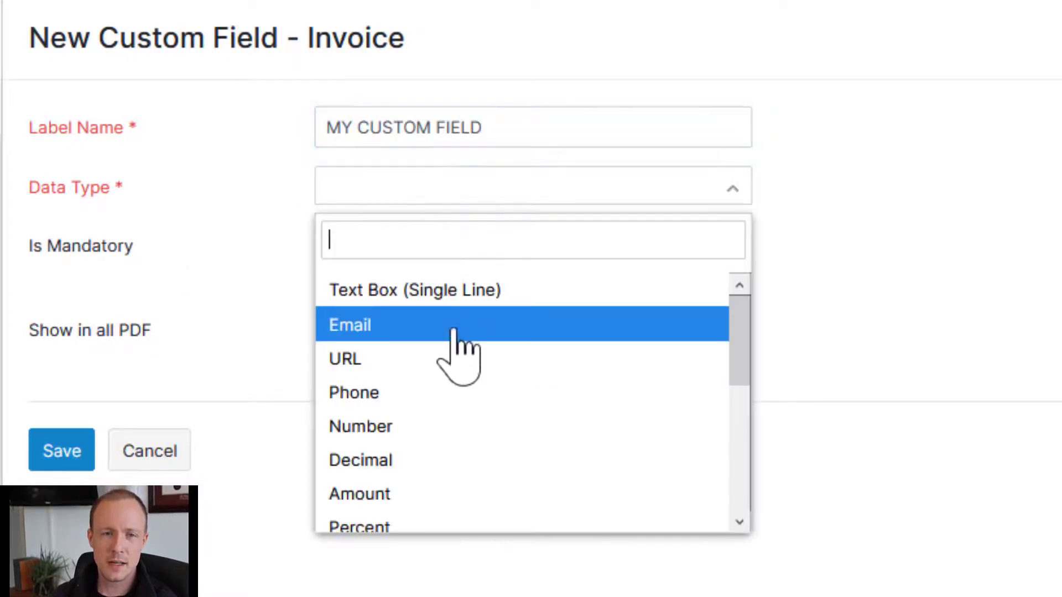
pyautogui.scroll(-1, 454, 337)
pyautogui.scroll(-4, 453, 354)
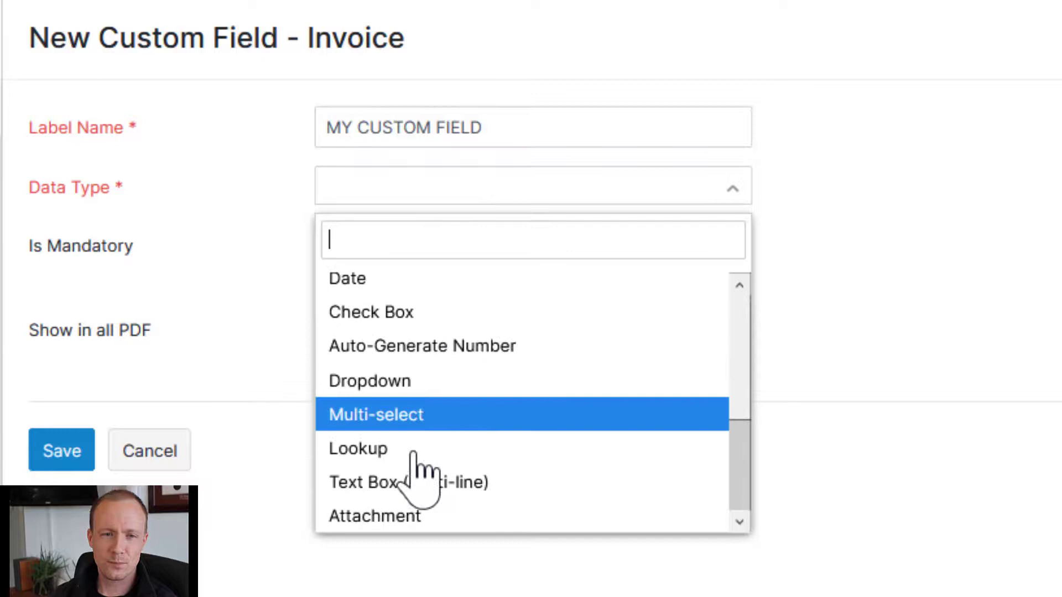
pyautogui.click(436, 485)
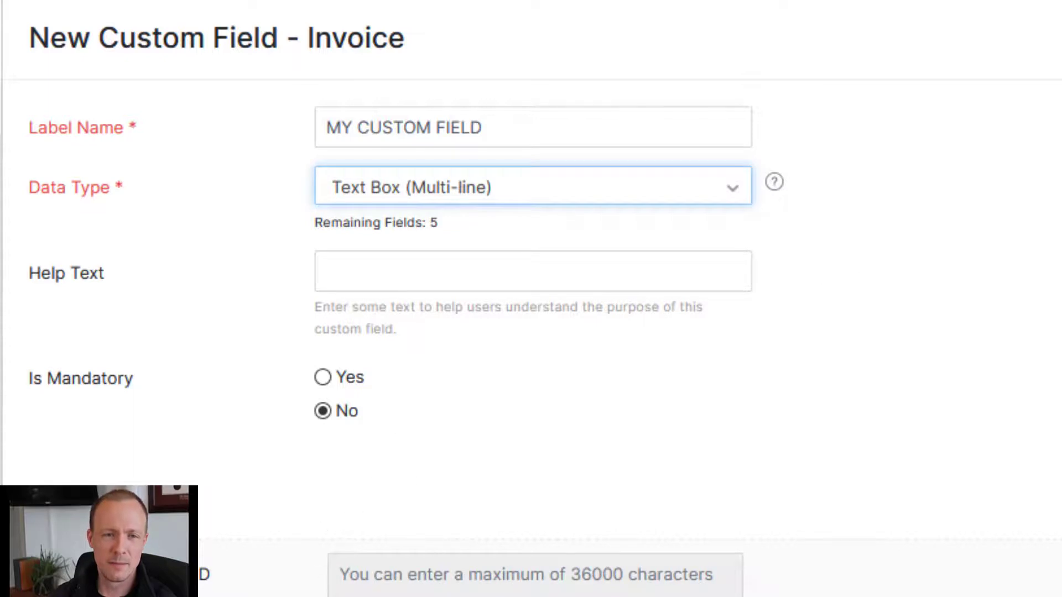
pyautogui.click(393, 525)
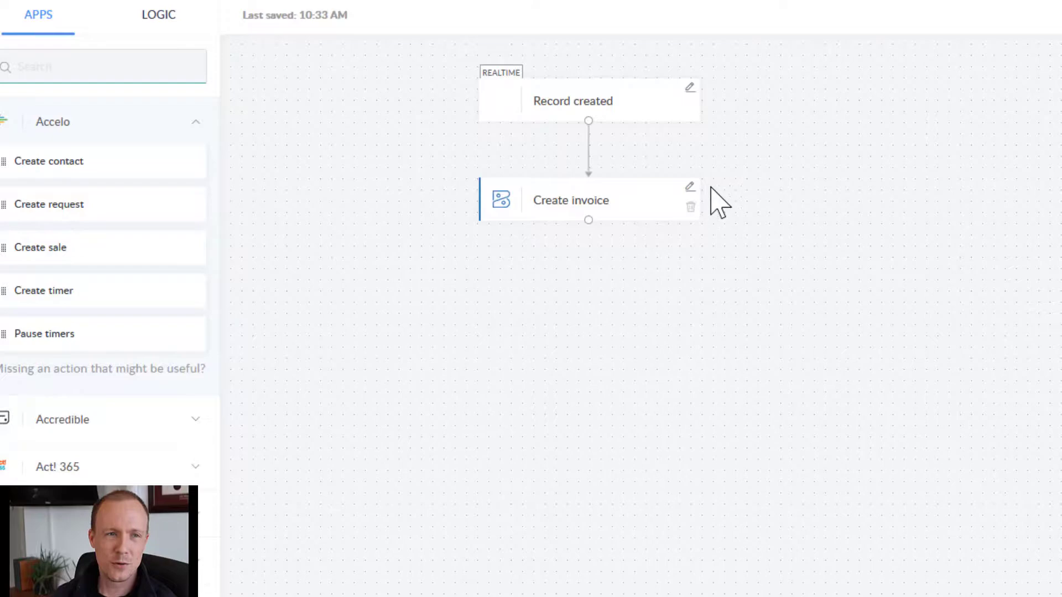
# Edit the Create invoice node to reveal its new MY CUSTOM FIELD input.
pyautogui.click(689, 188)
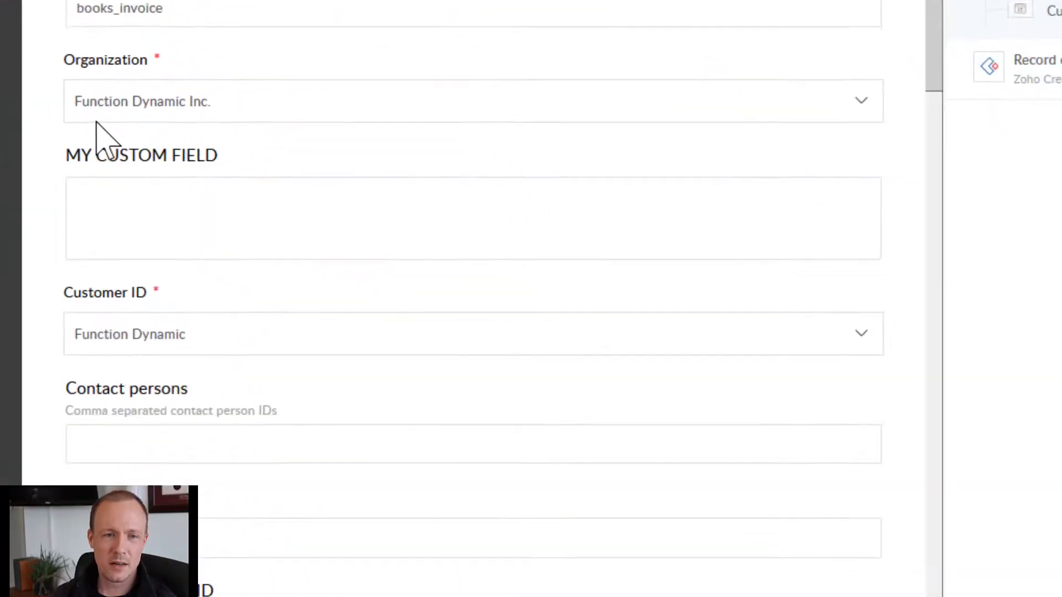
# Insert the Record created trigger's Note variable into MY CUSTOM FIELD.
pyautogui.click(105, 186)
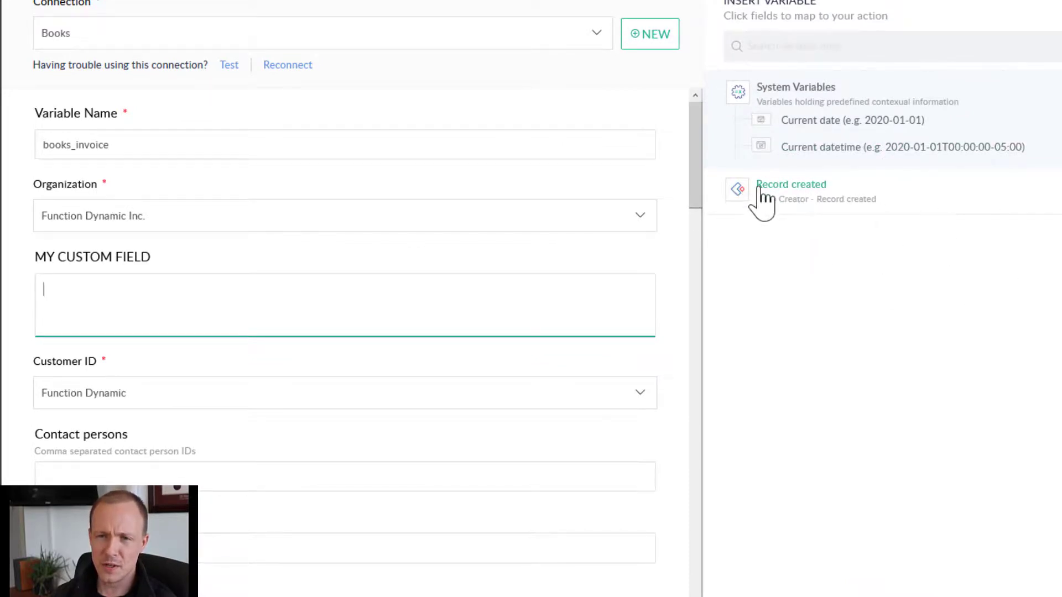
pyautogui.click(791, 184)
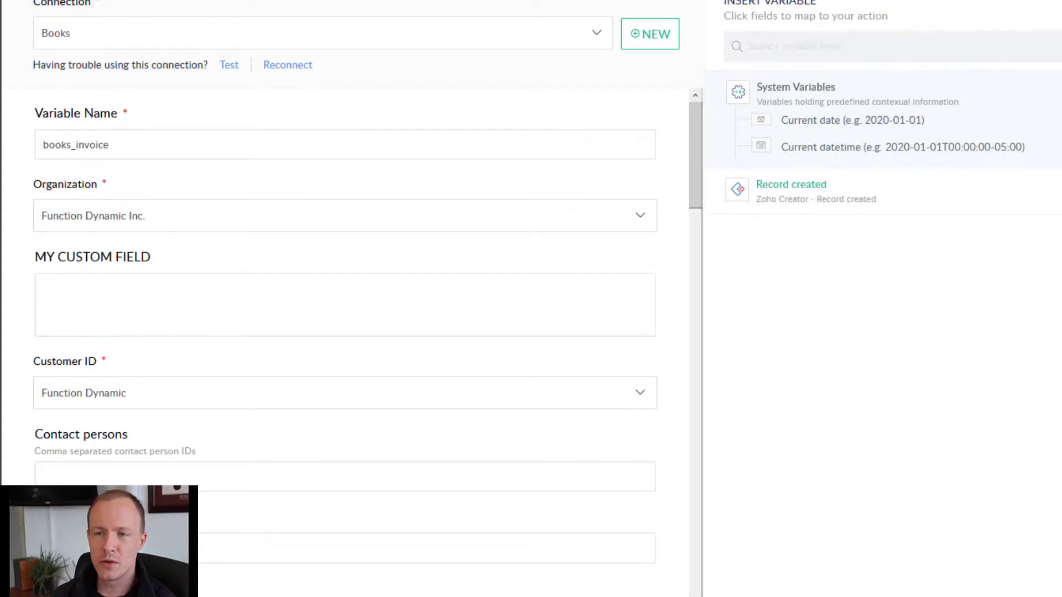
pyautogui.click(830, 196)
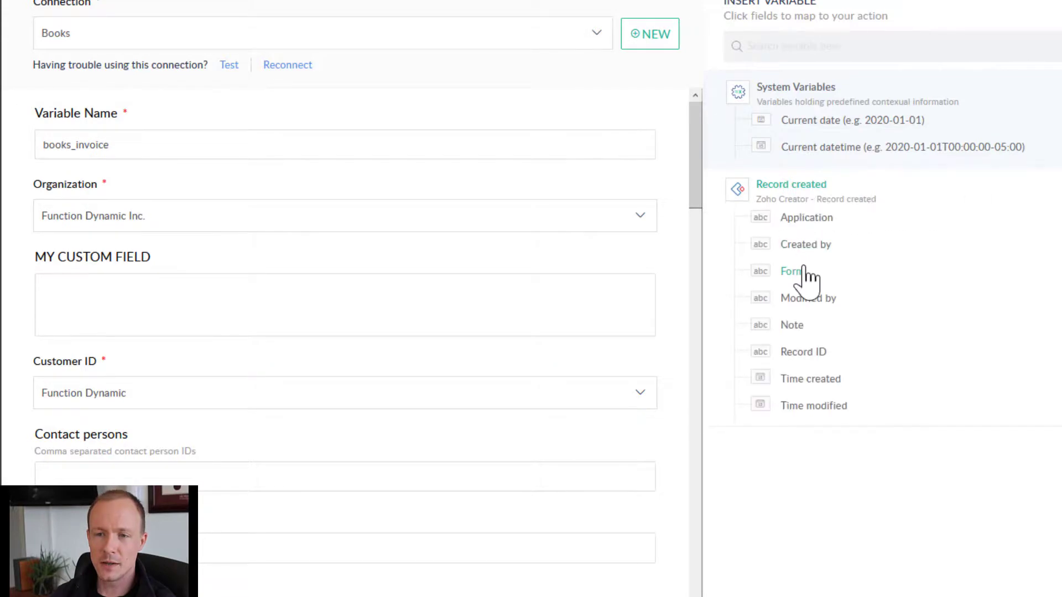
pyautogui.click(789, 332)
pyautogui.click(283, 282)
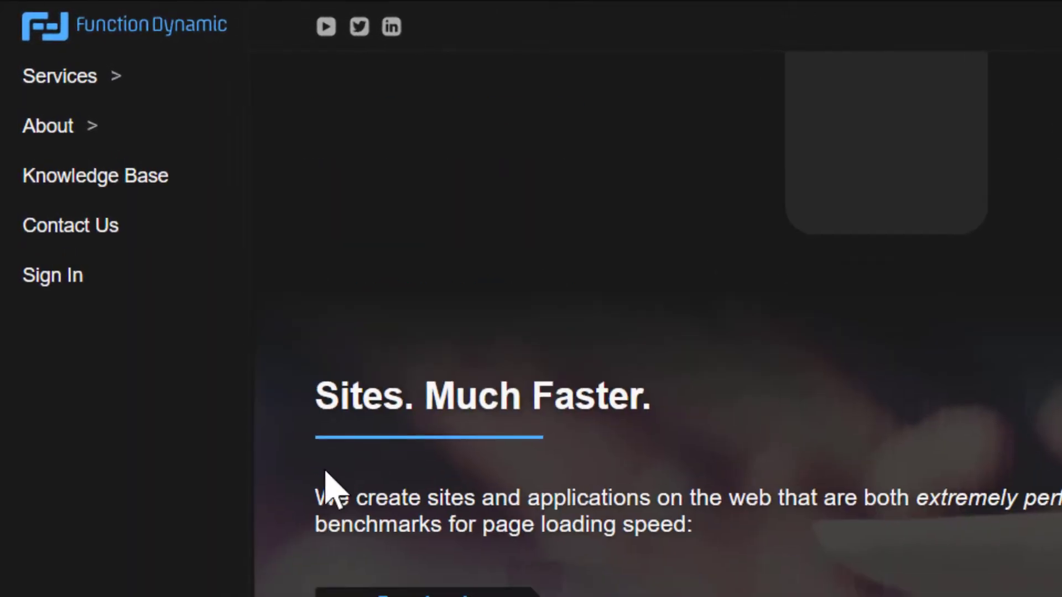
# On Contact Us, enter a first name, last name and e-mail, then begin the request 'I would like'.
pyautogui.scroll(-10, 331, 489)
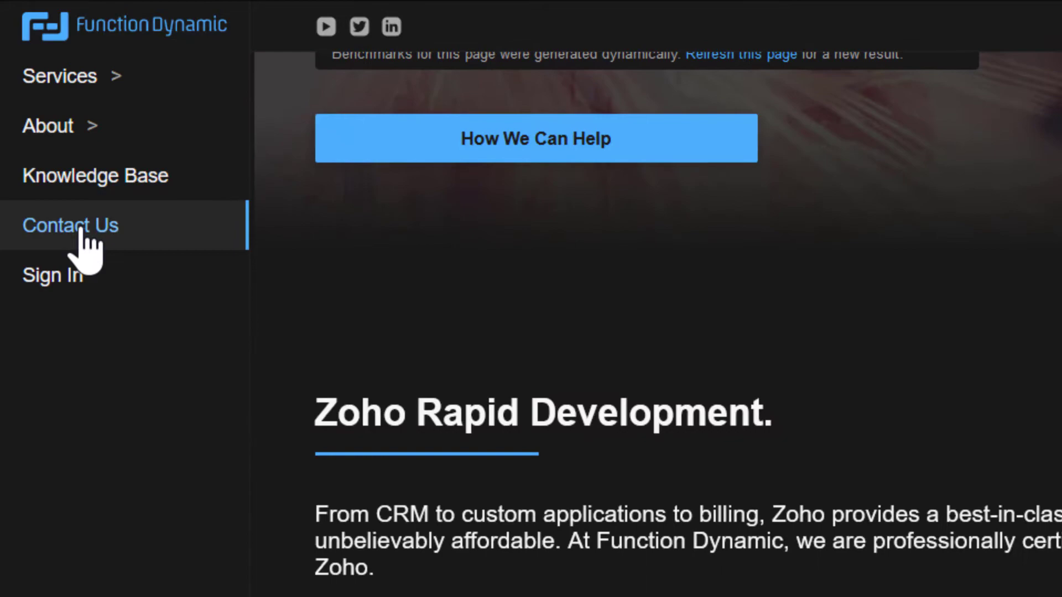
pyautogui.click(81, 230)
pyautogui.click(1061, 305)
pyautogui.write('J')
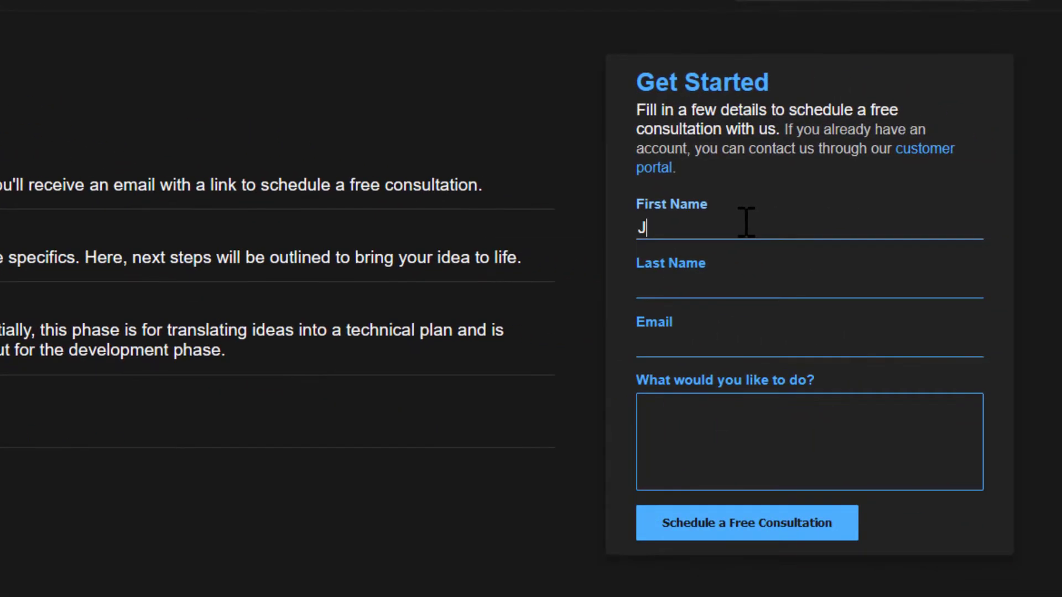
pyautogui.write('ohn')
pyautogui.press('Tab')
pyautogui.write('Smith')
pyautogui.press('Tab')
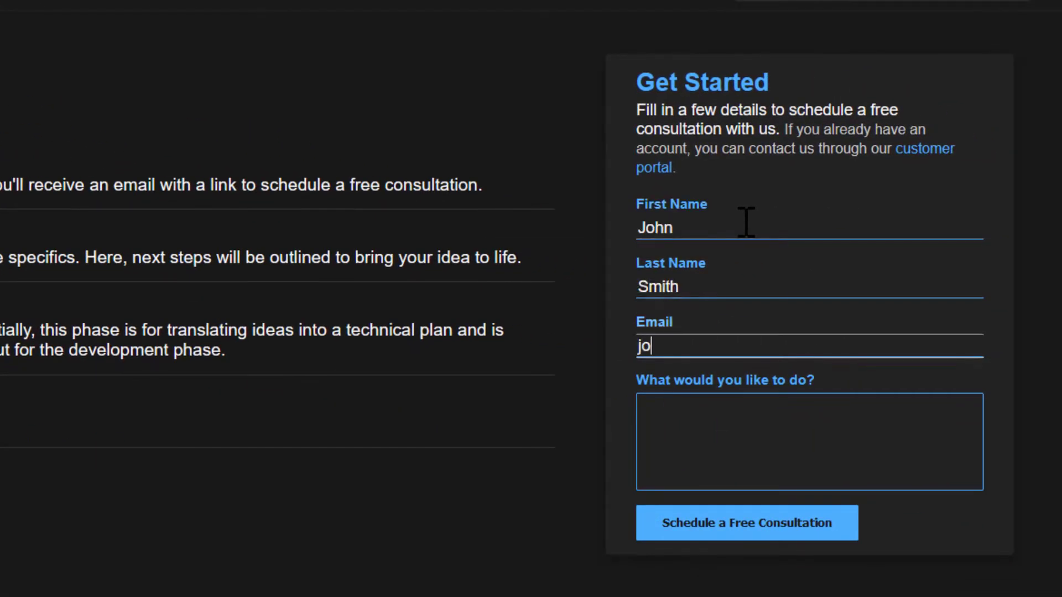
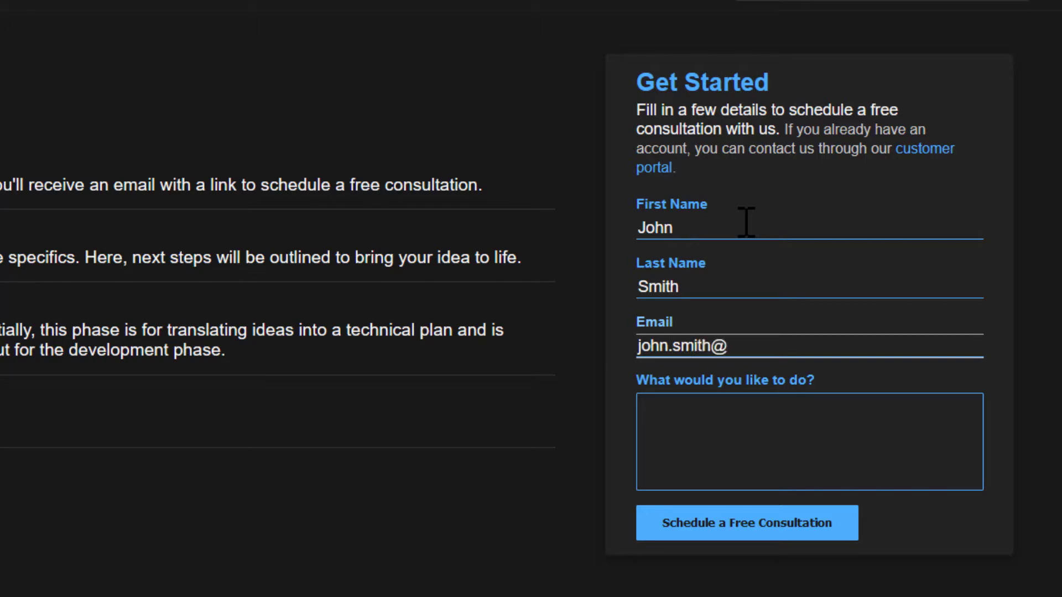
pyautogui.press('Tab')
pyautogui.write('I would like')
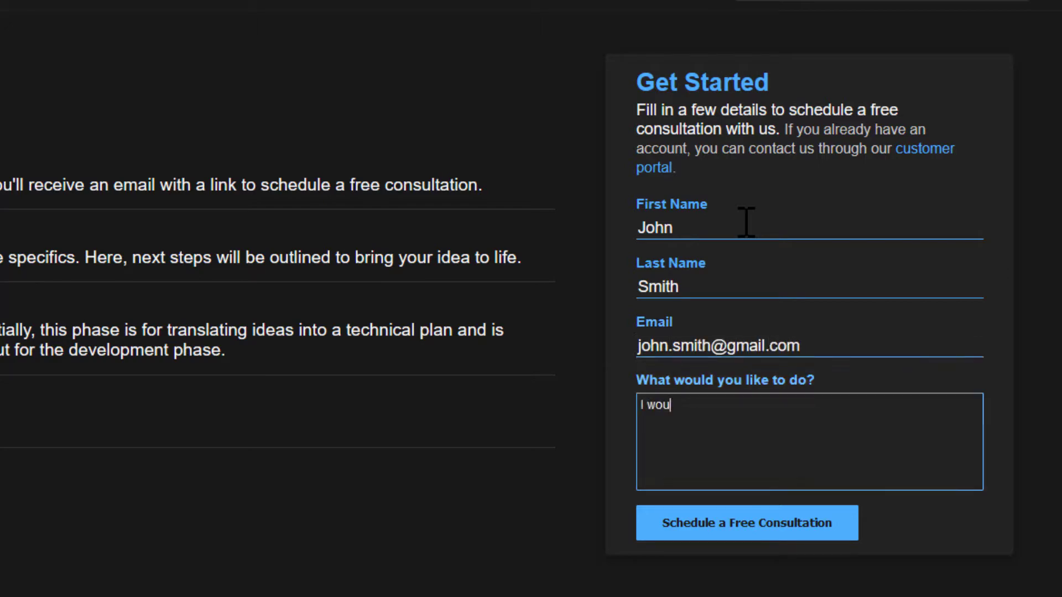